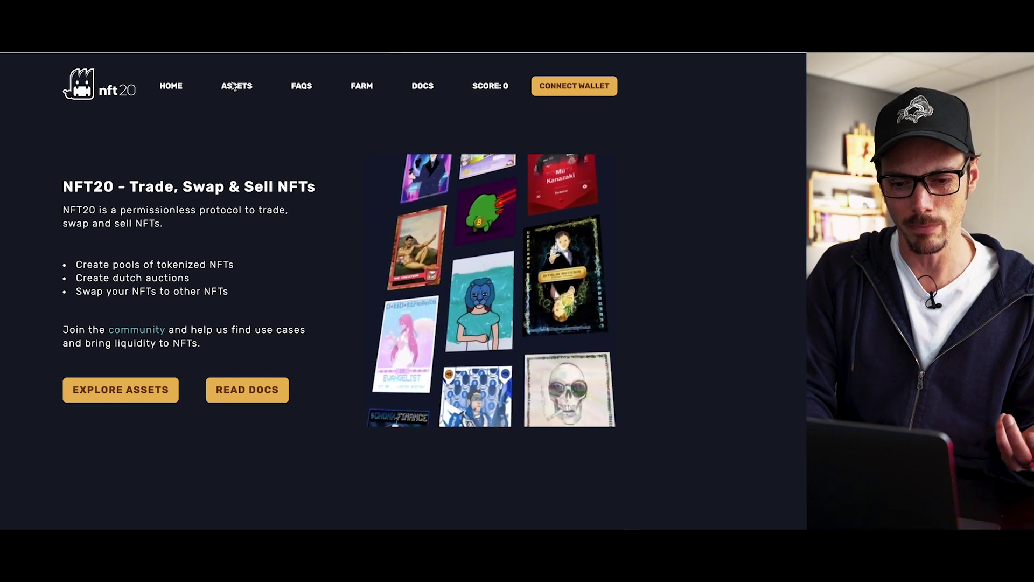
Open Explore Assets and browse the NFT pool cards, ending back at the top
{"action": "left_click", "coordinate": [129, 395]}
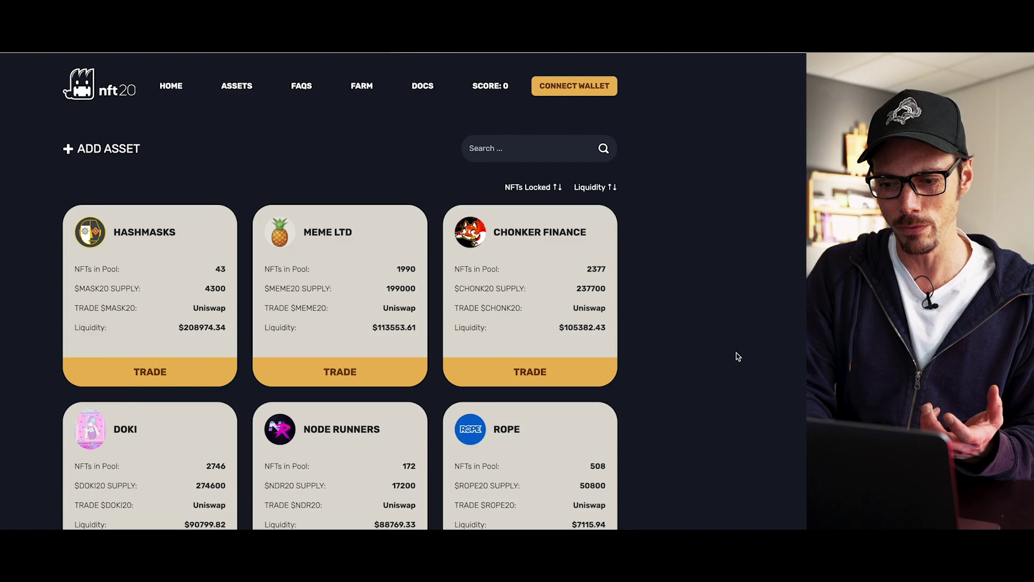
{"action": "scroll", "coordinate": [738, 356], "scroll_direction": "down", "scroll_amount": 15}
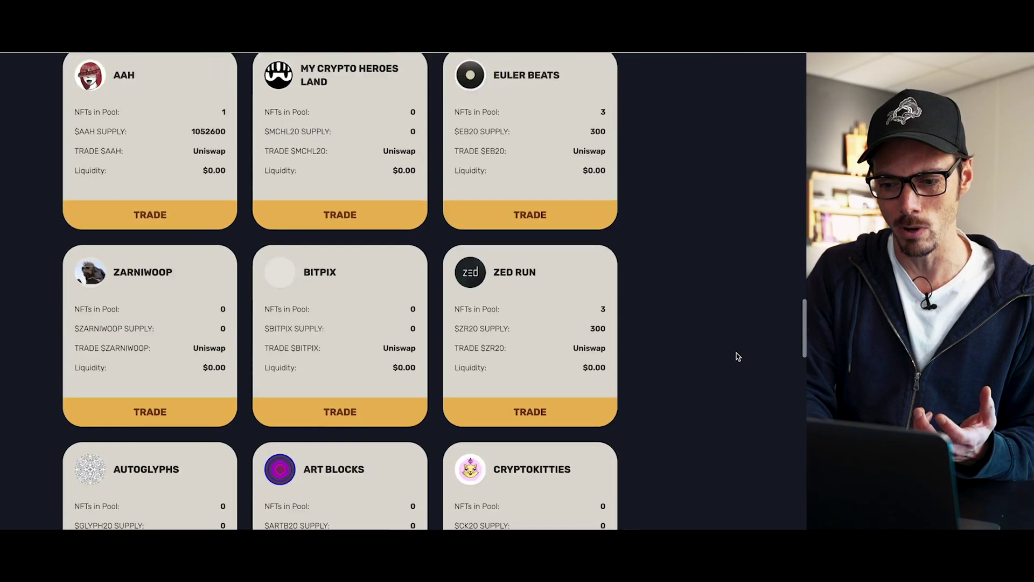
{"action": "scroll", "coordinate": [738, 356], "scroll_direction": "down", "scroll_amount": 15}
{"action": "scroll", "coordinate": [738, 357], "scroll_direction": "up", "scroll_amount": 8}
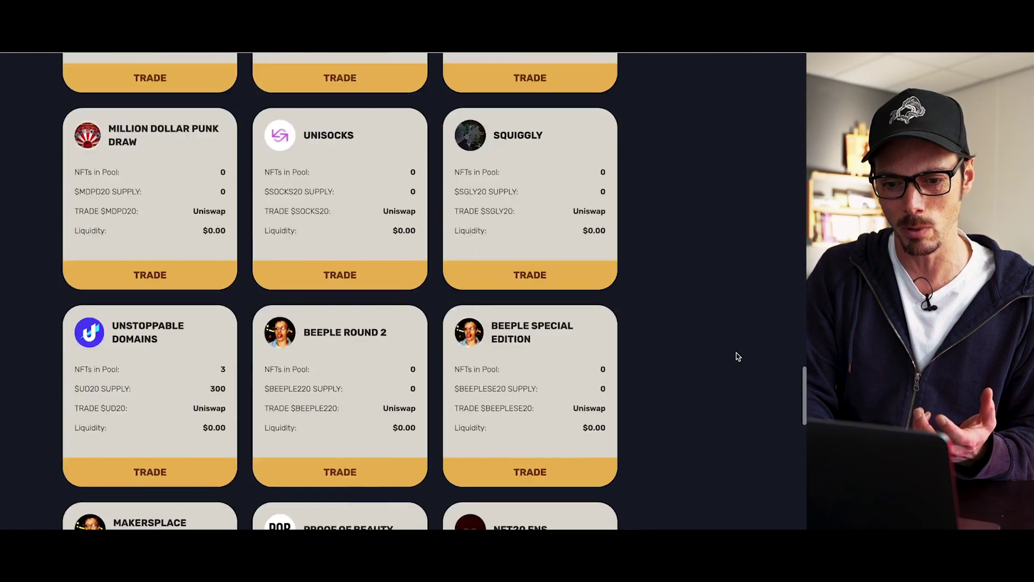
{"action": "scroll", "coordinate": [738, 357], "scroll_direction": "up", "scroll_amount": 15}
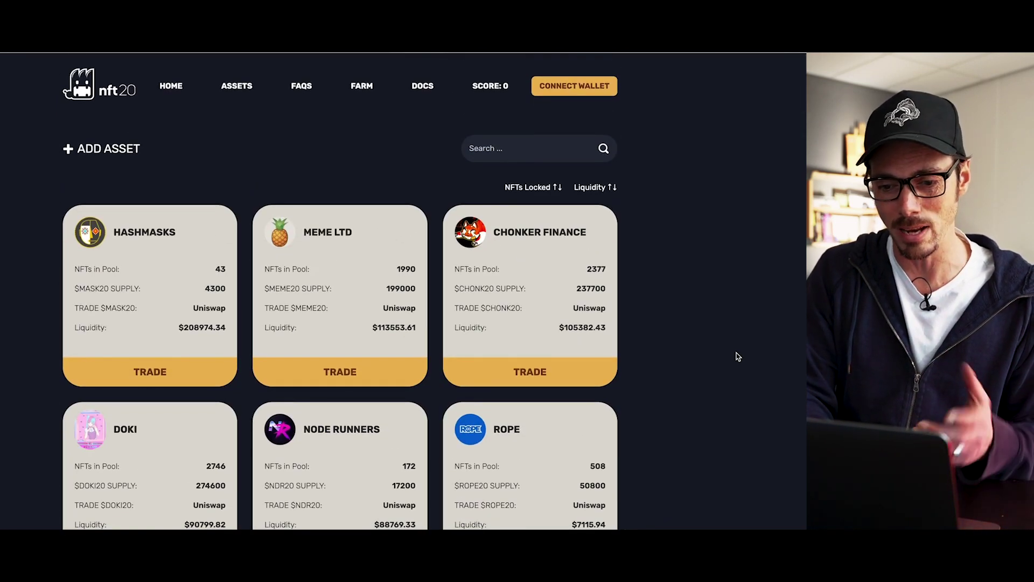
{"action": "scroll", "coordinate": [738, 357], "scroll_direction": "down", "scroll_amount": 1}
{"action": "scroll", "coordinate": [738, 357], "scroll_direction": "down", "scroll_amount": 2}
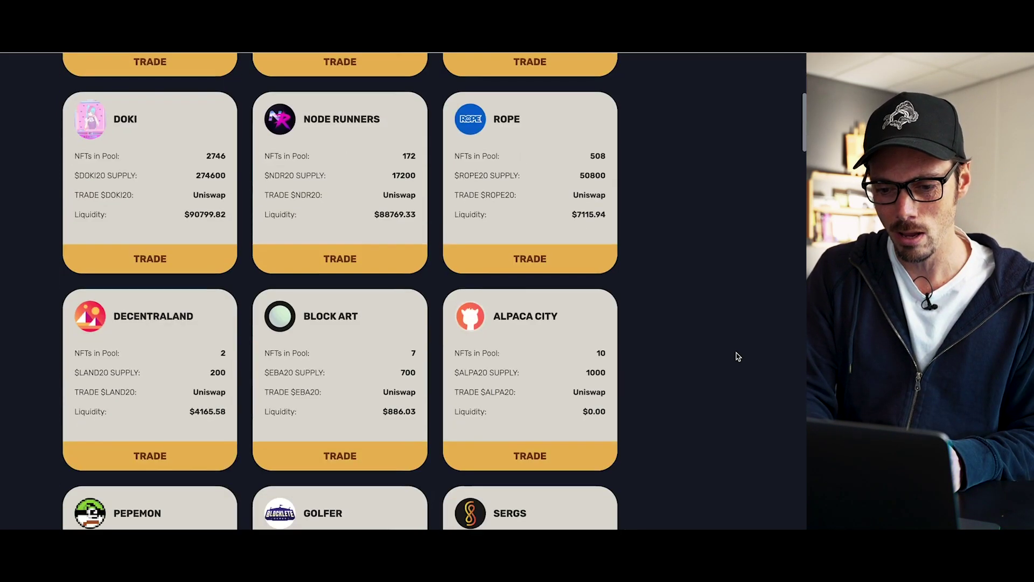
{"action": "scroll", "coordinate": [738, 357], "scroll_direction": "down", "scroll_amount": 3}
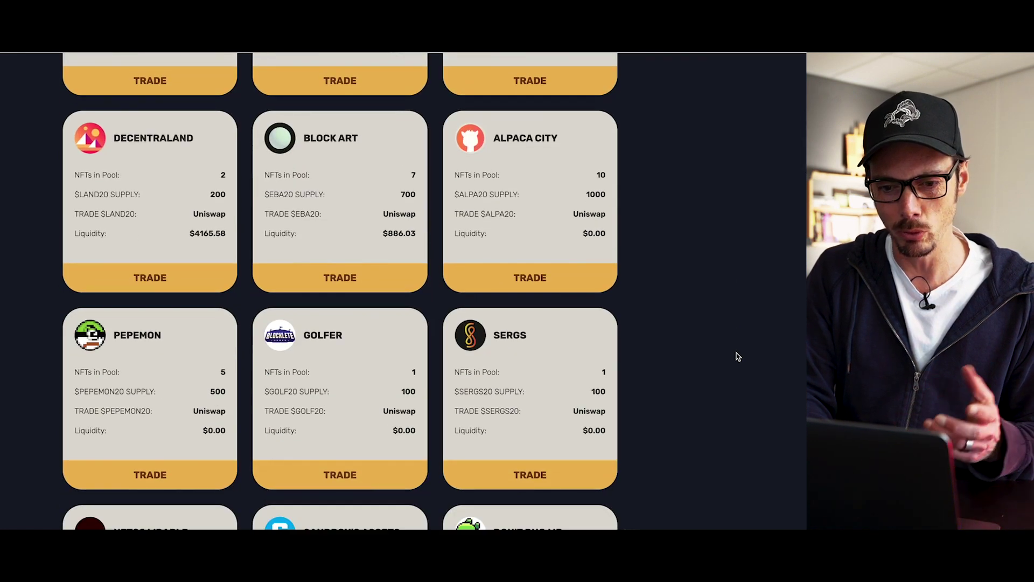
{"action": "scroll", "coordinate": [738, 357], "scroll_direction": "down", "scroll_amount": 4}
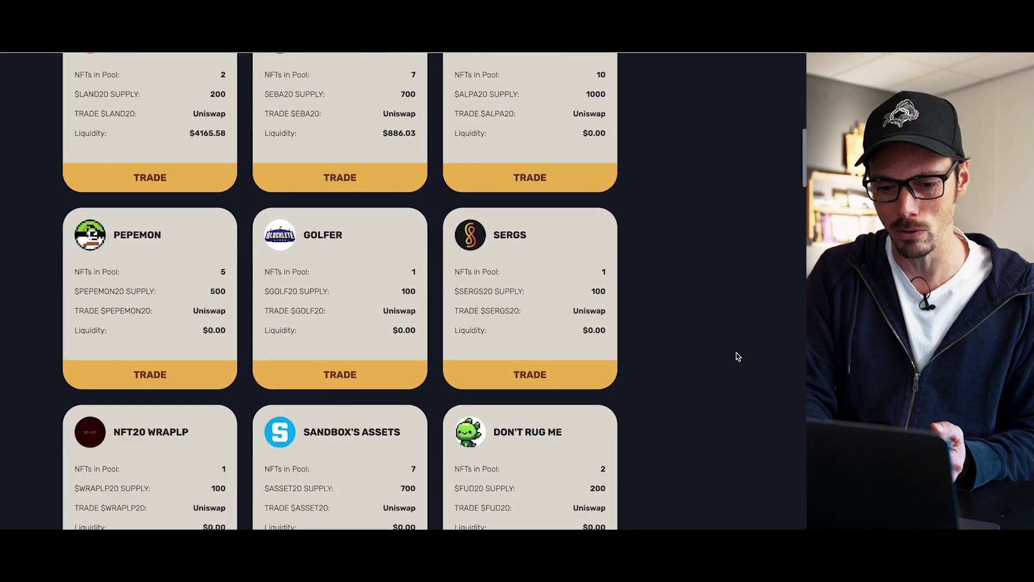
{"action": "scroll", "coordinate": [738, 357], "scroll_direction": "down", "scroll_amount": 8}
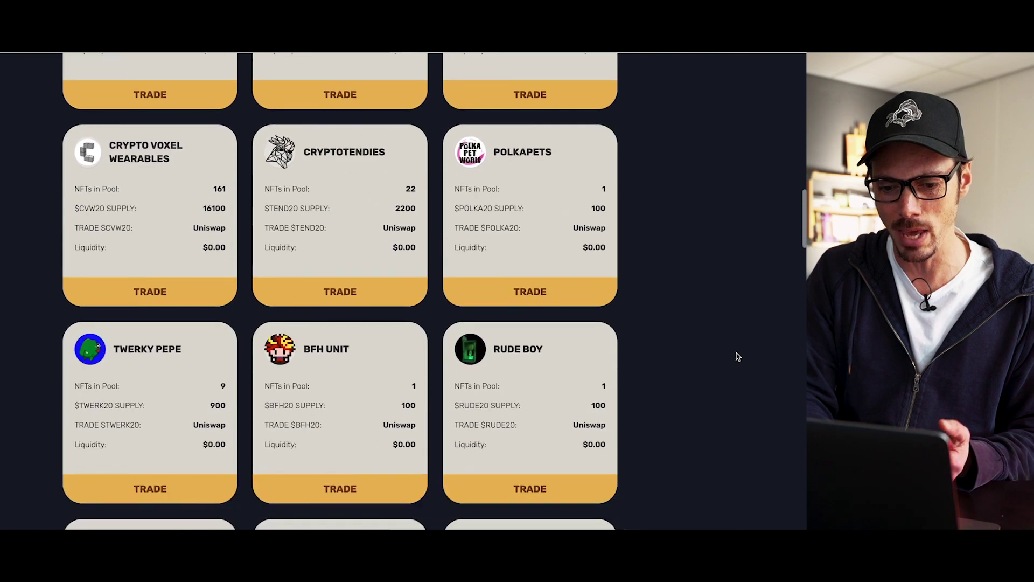
{"action": "scroll", "coordinate": [738, 357], "scroll_direction": "down", "scroll_amount": 6}
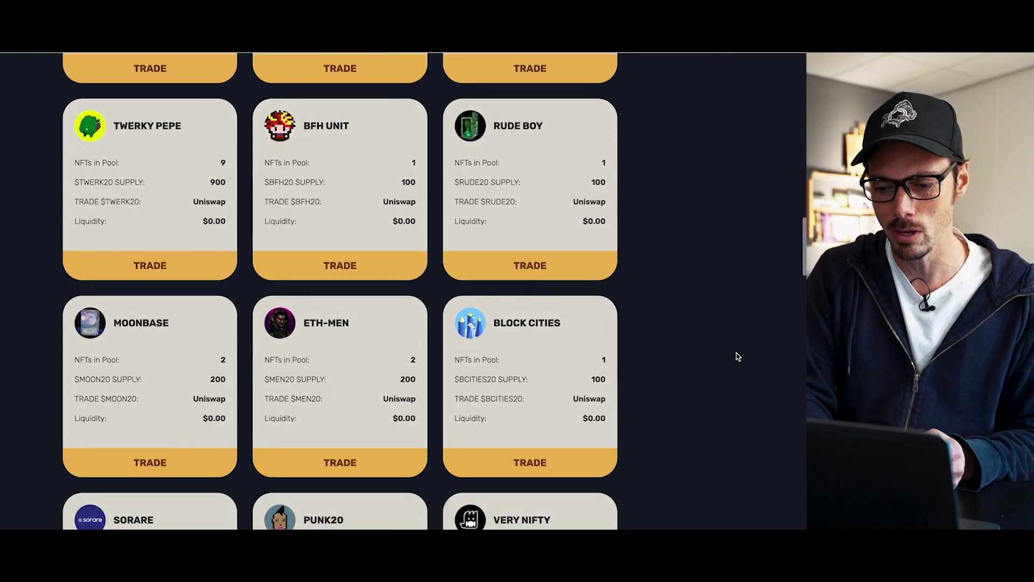
{"action": "scroll", "coordinate": [738, 357], "scroll_direction": "down", "scroll_amount": 8}
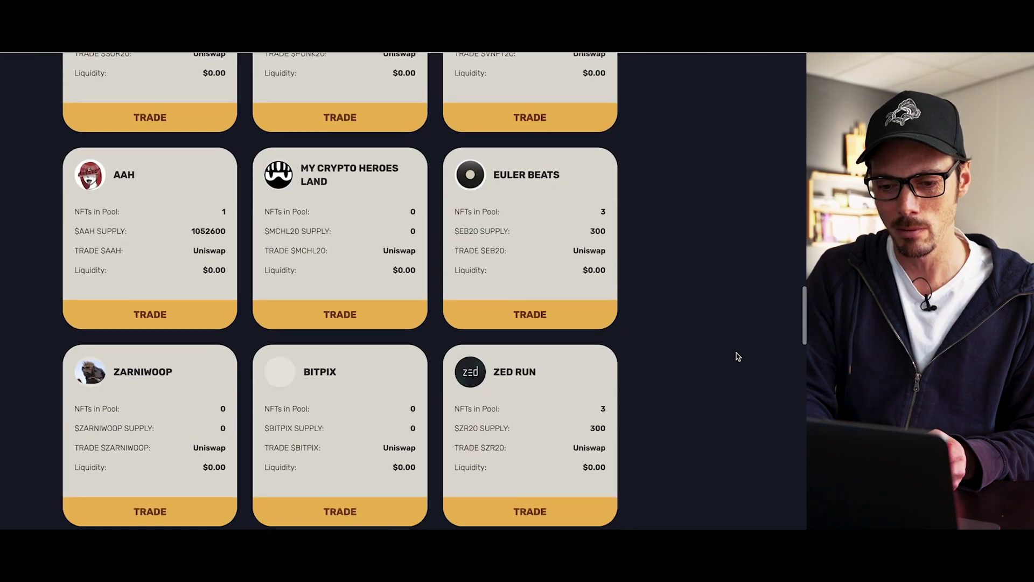
{"action": "scroll", "coordinate": [738, 357], "scroll_direction": "up", "scroll_amount": 5}
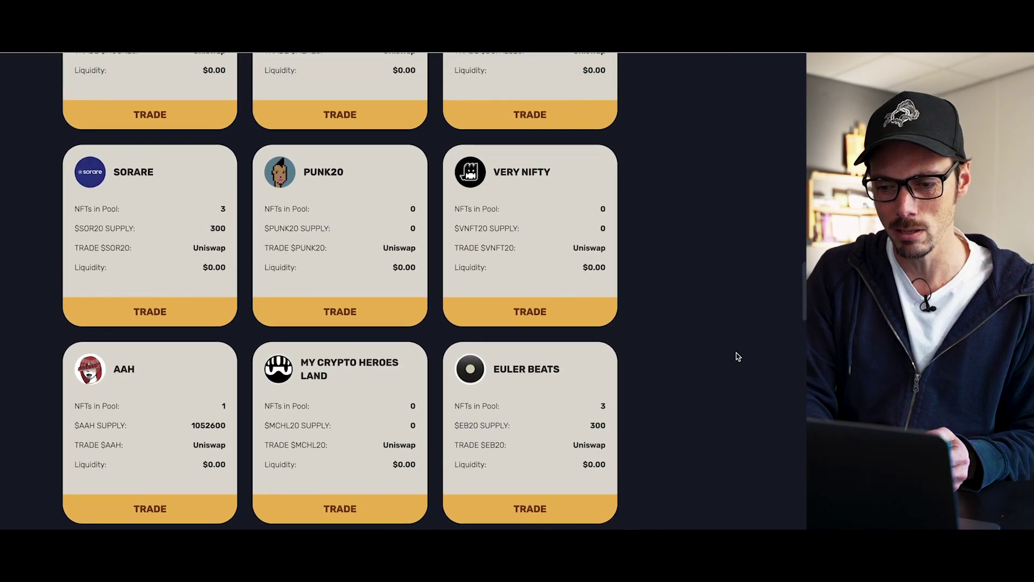
{"action": "scroll", "coordinate": [739, 357], "scroll_direction": "up", "scroll_amount": 15}
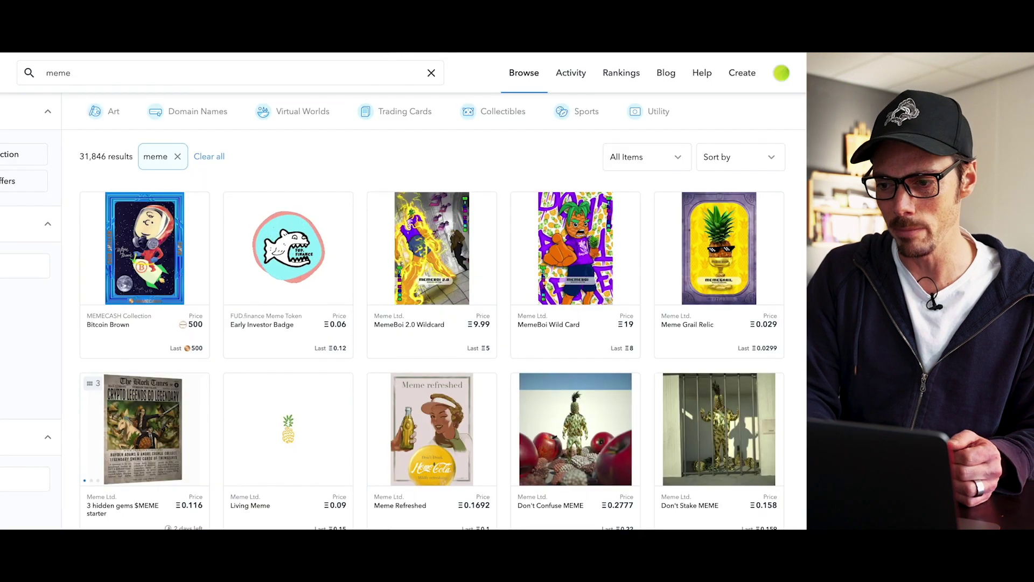
Go to the account's profile and open the owned Meme Grail Relic item
{"action": "left_click", "coordinate": [782, 80]}
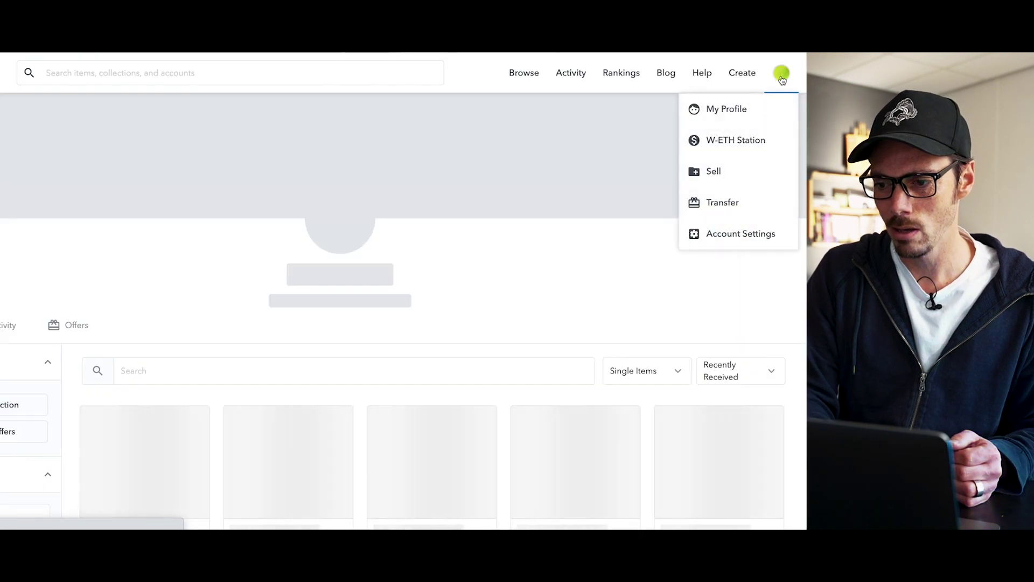
{"action": "left_click", "coordinate": [739, 111]}
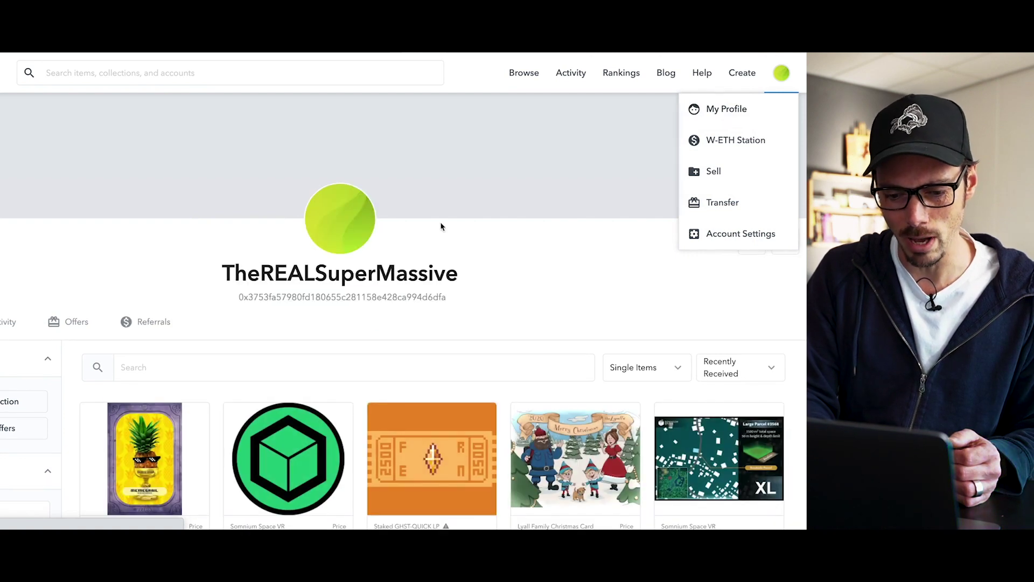
{"action": "scroll", "coordinate": [440, 227], "scroll_direction": "down", "scroll_amount": 3}
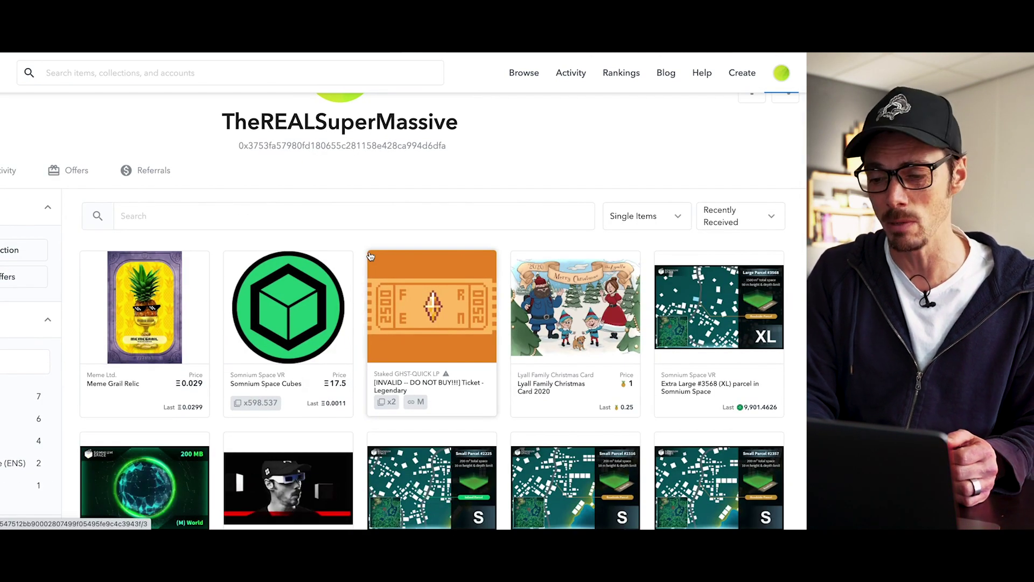
{"action": "scroll", "coordinate": [371, 256], "scroll_direction": "up", "scroll_amount": 3}
{"action": "scroll", "coordinate": [371, 256], "scroll_direction": "down", "scroll_amount": 3}
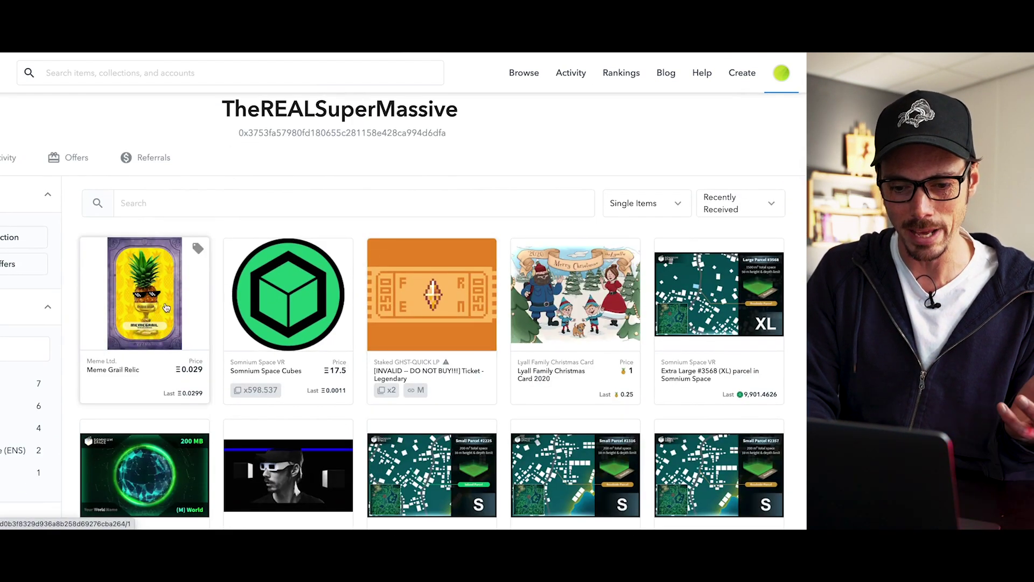
{"action": "left_click", "coordinate": [155, 312]}
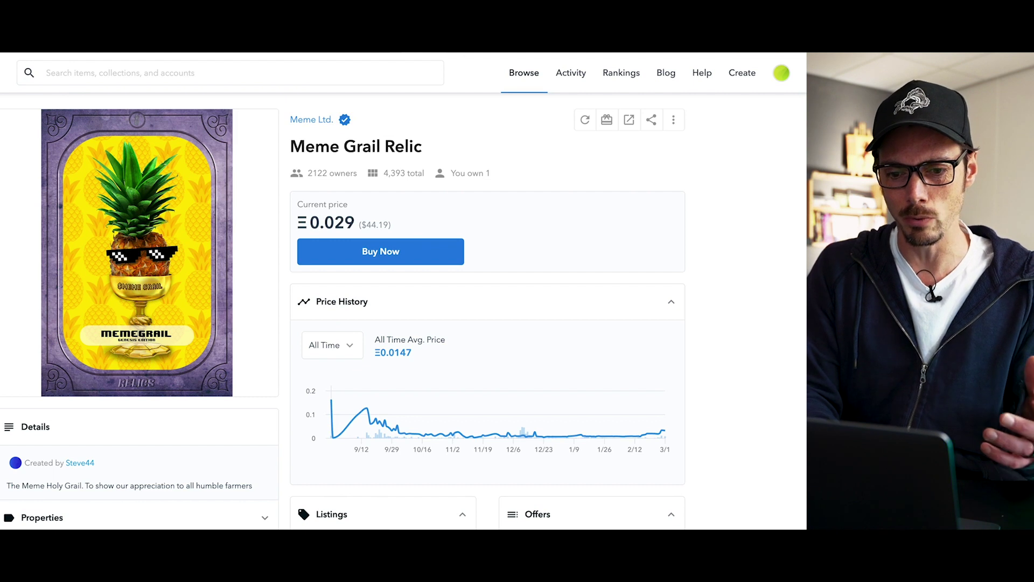
Search the marketplace for 'meme' and open the Don't Confuse MEME listing
{"action": "left_click", "coordinate": [93, 77]}
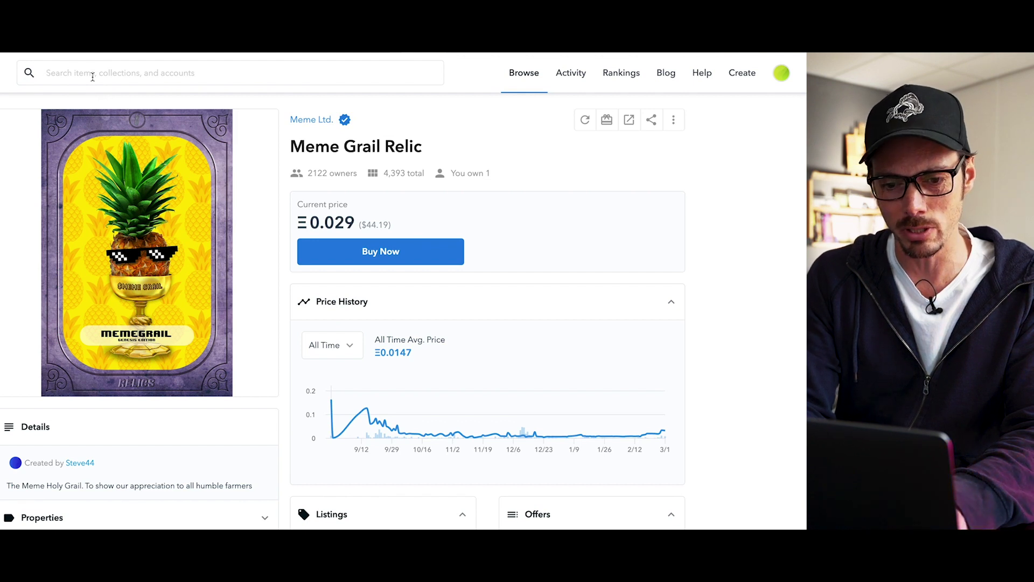
{"action": "type", "text": "meme"}
{"action": "key", "text": "Return"}
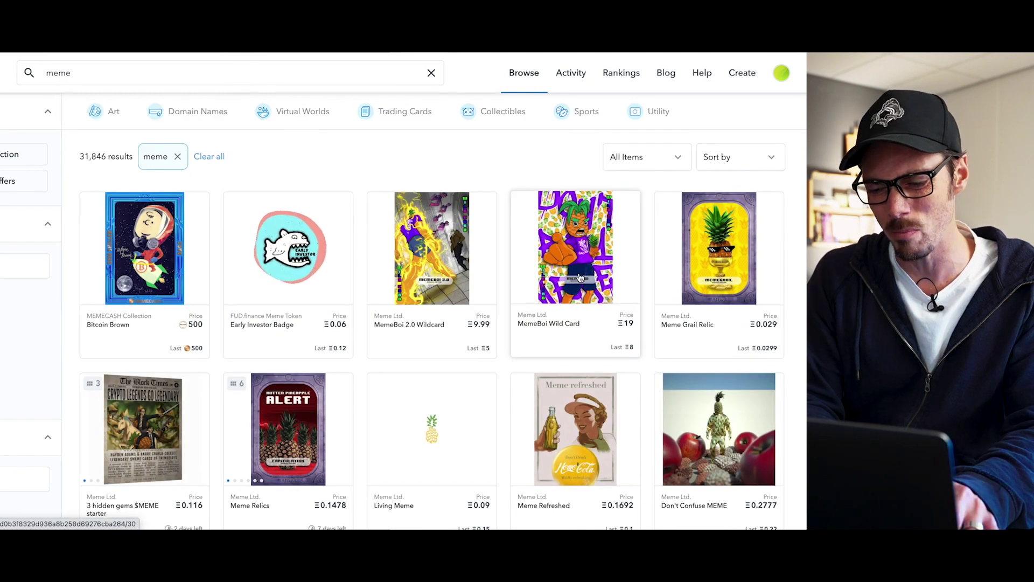
{"action": "scroll", "coordinate": [577, 273], "scroll_direction": "down", "scroll_amount": 2}
{"action": "scroll", "coordinate": [579, 277], "scroll_direction": "down", "scroll_amount": 3}
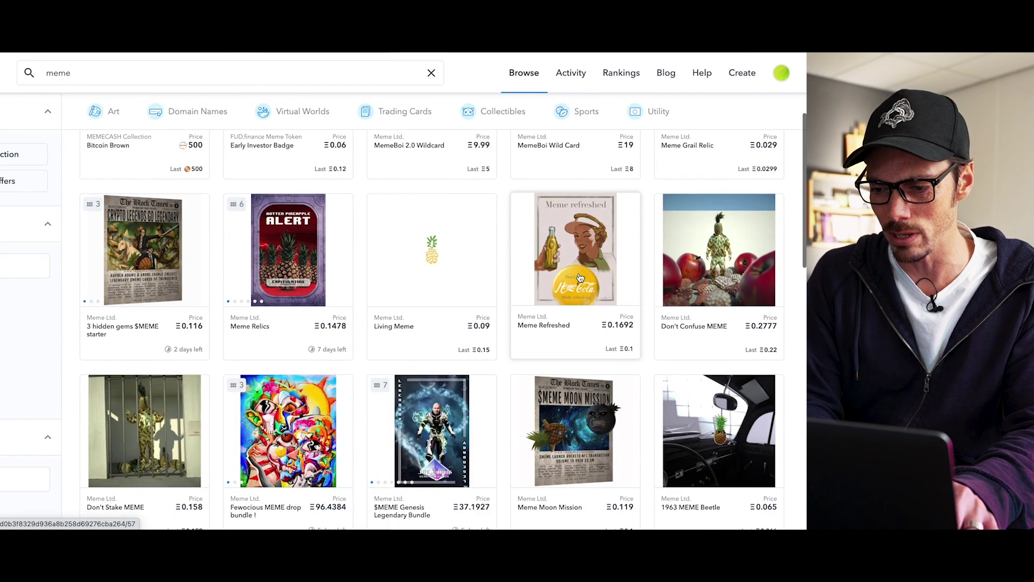
{"action": "left_click", "coordinate": [724, 241]}
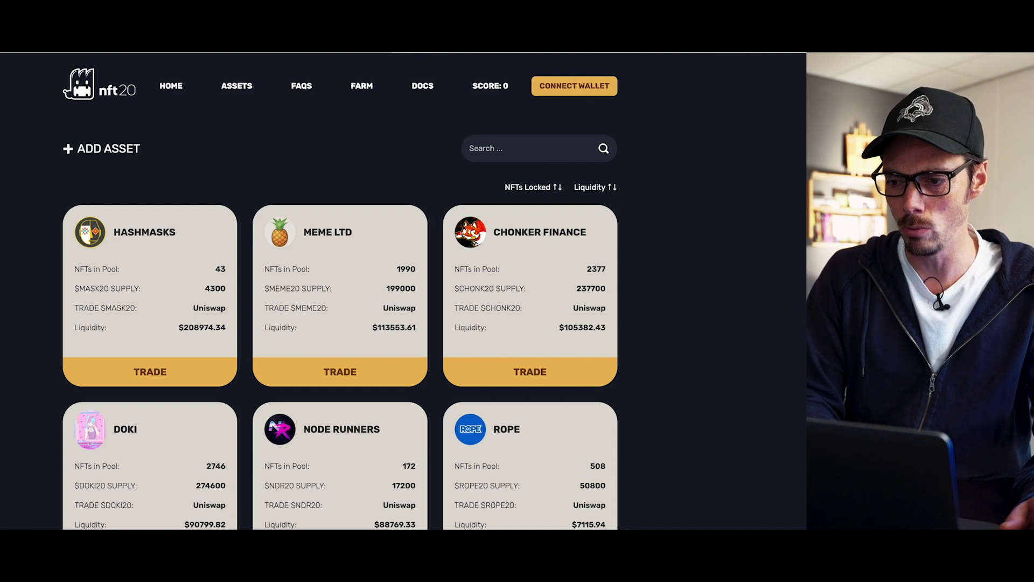
Connect the MetaMask wallet to NFT20 and scroll the assets list to Meme Ltd
{"action": "key", "text": "alt+shift+m"}
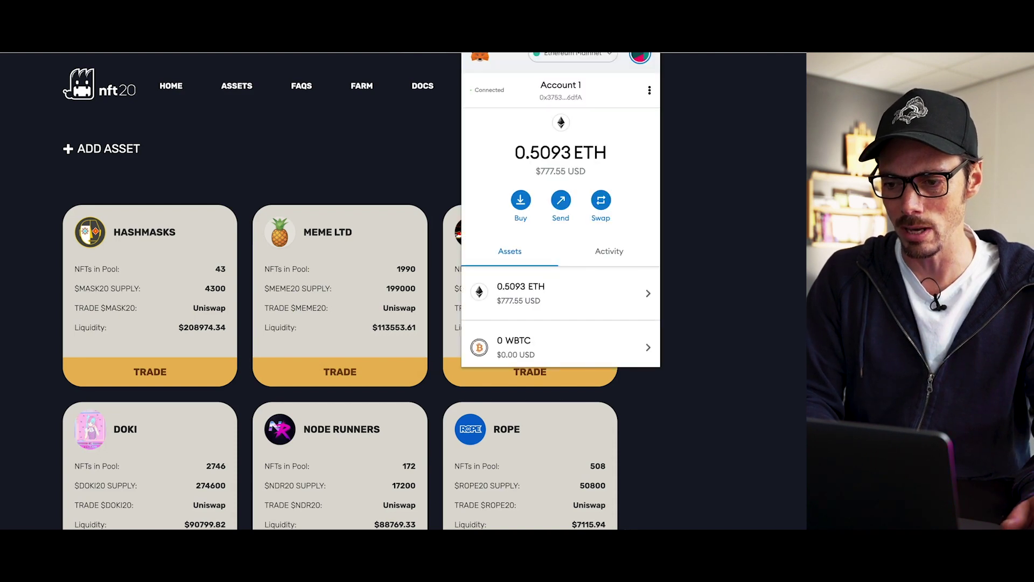
{"action": "key", "text": "Escape"}
{"action": "left_click", "coordinate": [576, 87]}
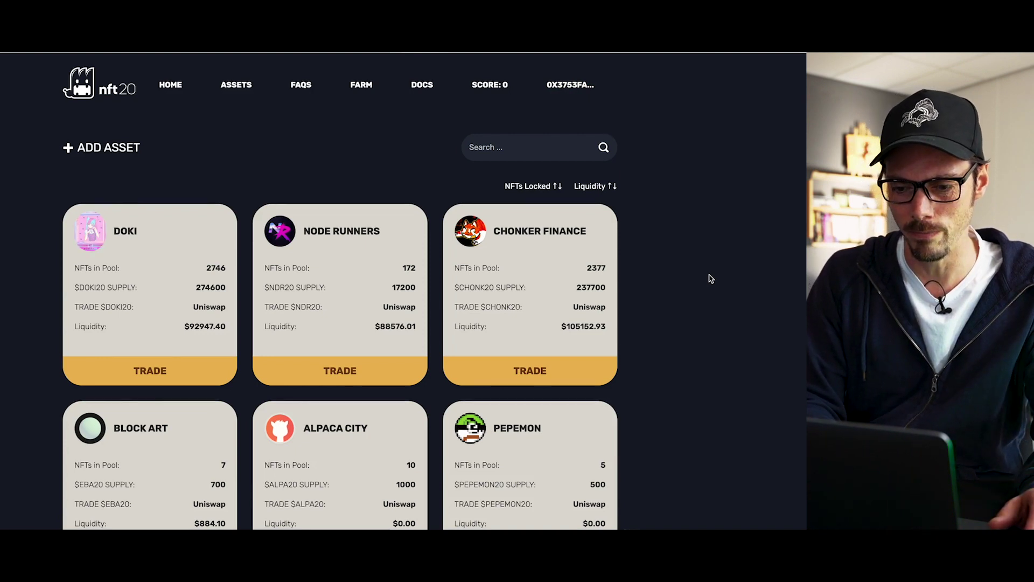
{"action": "scroll", "coordinate": [711, 278], "scroll_direction": "down", "scroll_amount": 9}
{"action": "scroll", "coordinate": [711, 278], "scroll_direction": "up", "scroll_amount": 1}
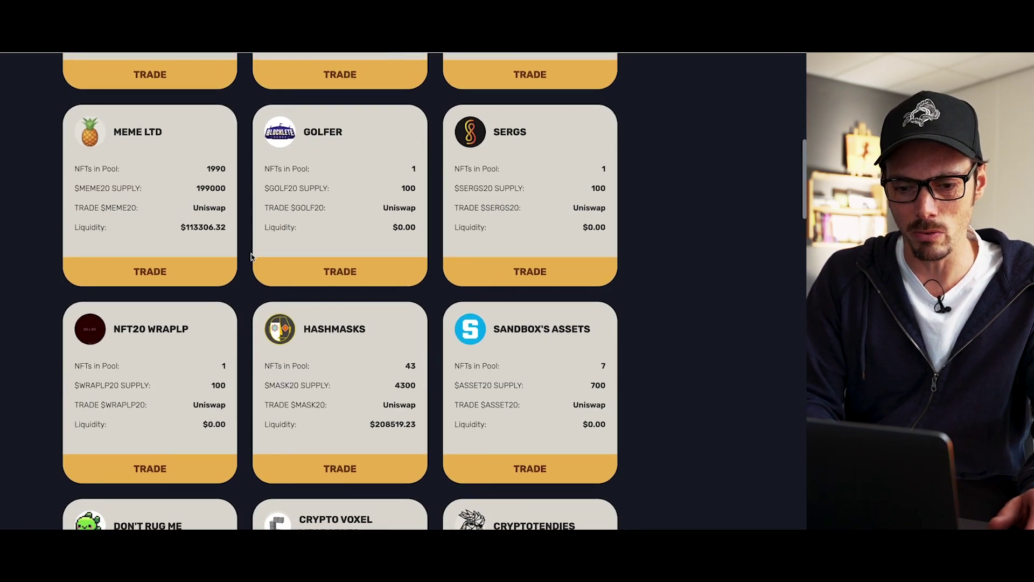
Open the Meme Ltd pool's trade page and its MEME LTD NFTs selector in FROM
{"action": "left_click", "coordinate": [153, 273]}
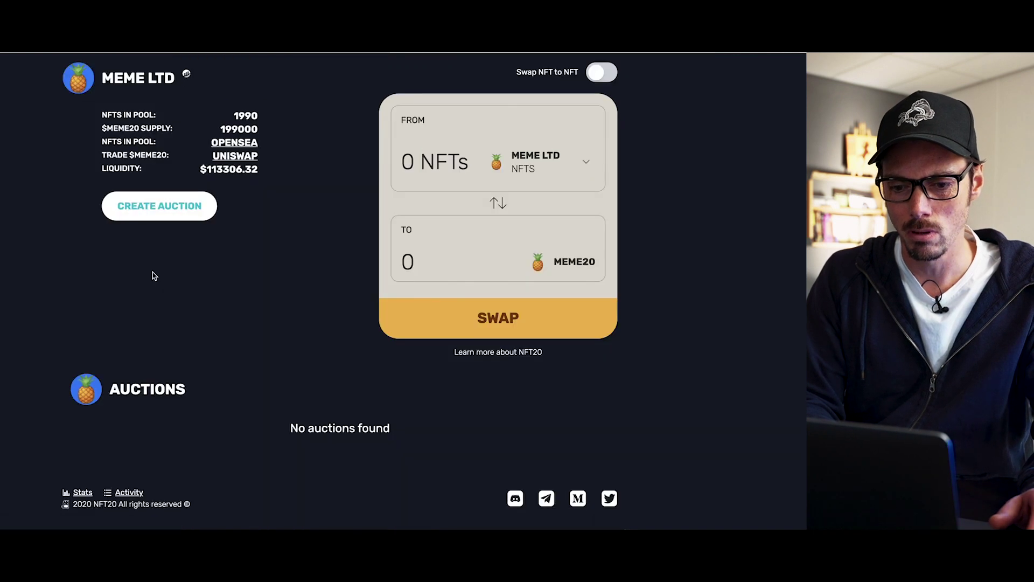
{"action": "scroll", "coordinate": [284, 288], "scroll_direction": "up", "scroll_amount": 3}
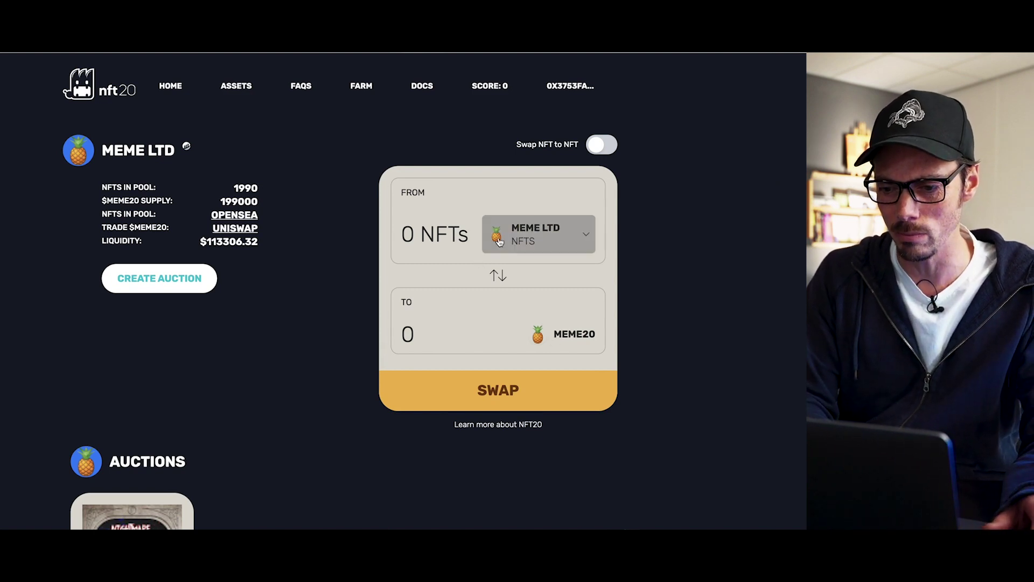
{"action": "left_click", "coordinate": [519, 240]}
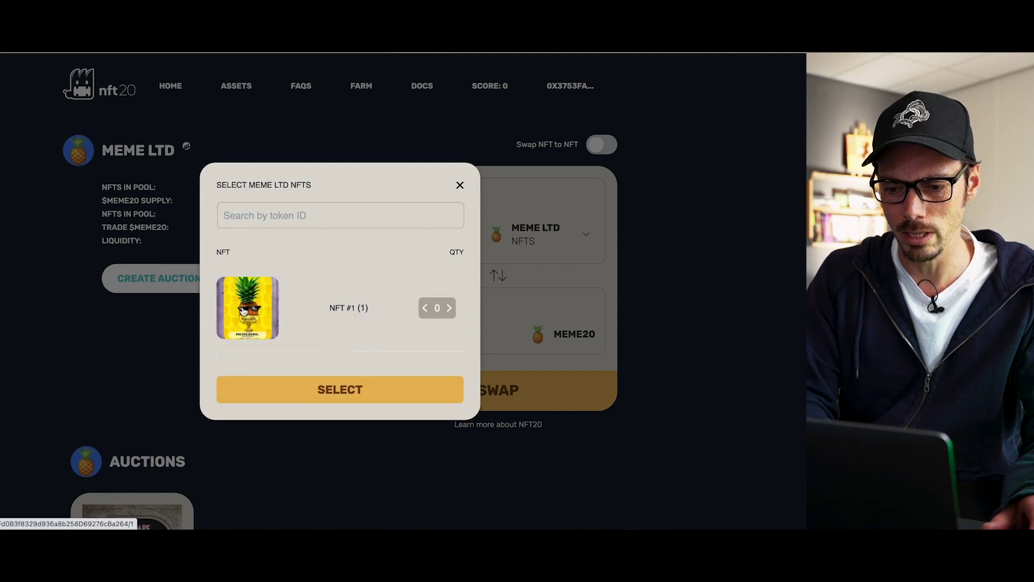
Select NFT #1 to swap for 95 MEME20, then view the FAQs page
{"action": "left_click", "coordinate": [339, 390]}
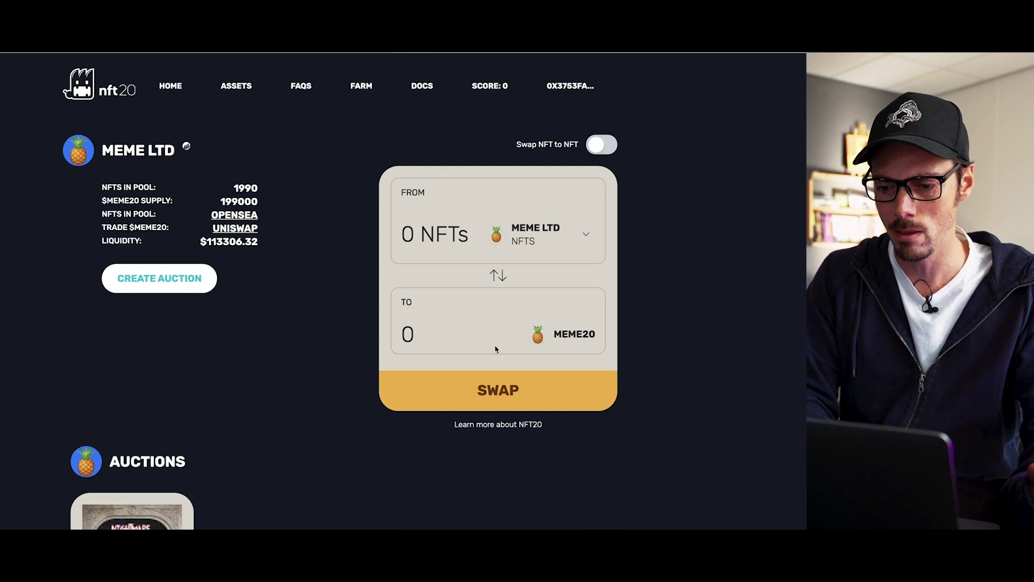
{"action": "left_click", "coordinate": [471, 235]}
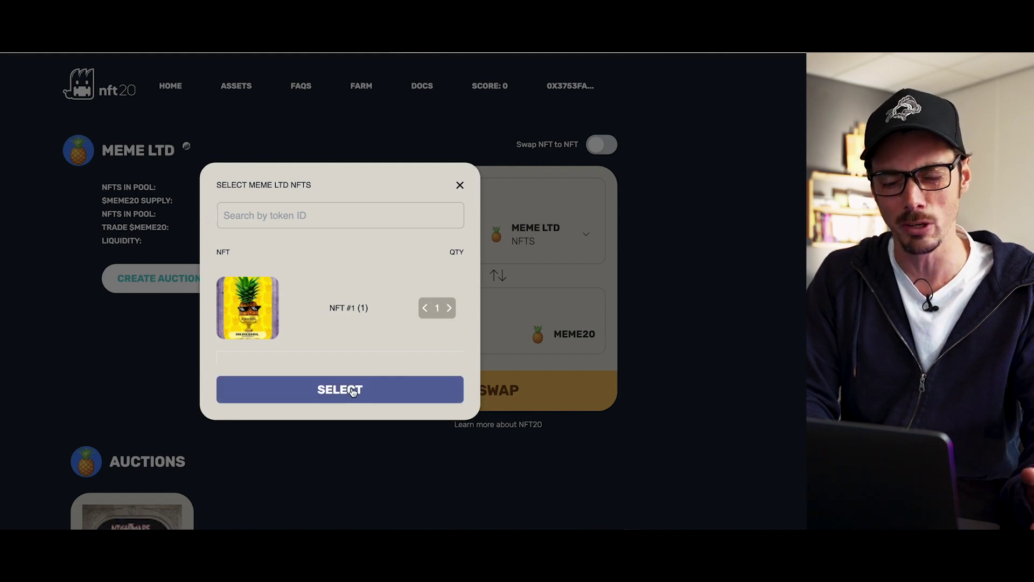
{"action": "left_click", "coordinate": [352, 391]}
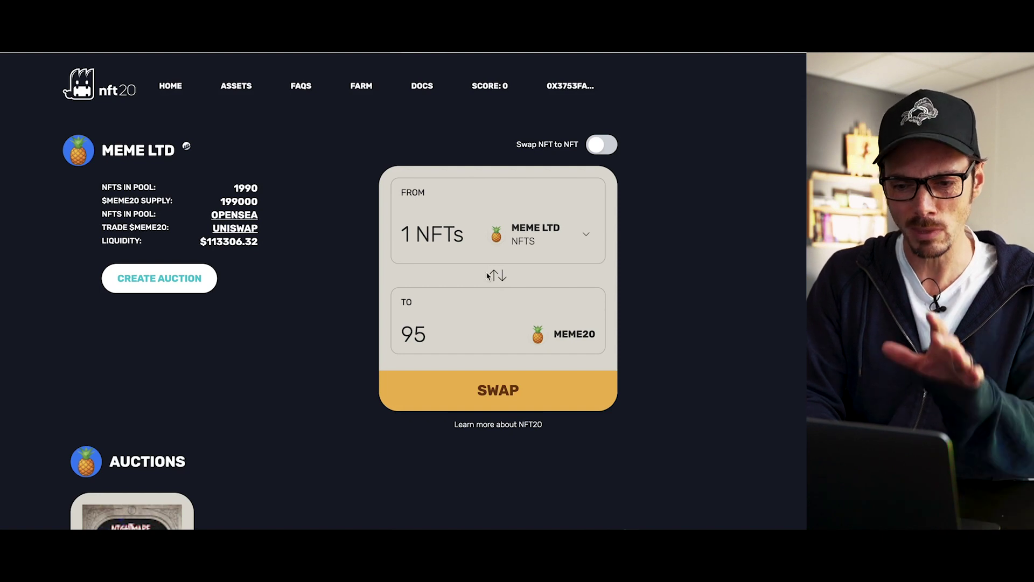
{"action": "left_click", "coordinate": [302, 89]}
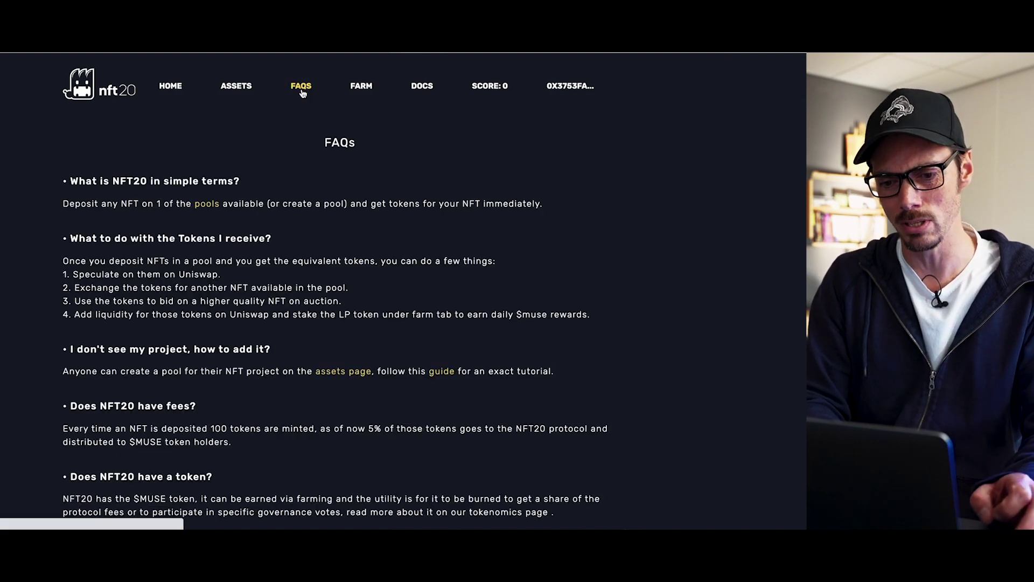
{"action": "scroll", "coordinate": [488, 310], "scroll_direction": "down", "scroll_amount": 1}
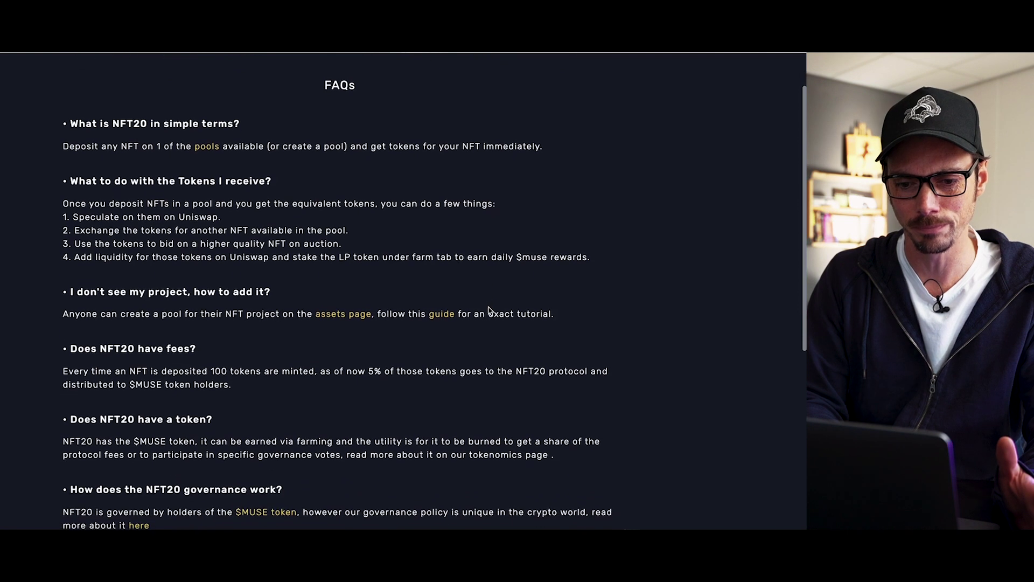
{"action": "scroll", "coordinate": [489, 311], "scroll_direction": "down", "scroll_amount": 1}
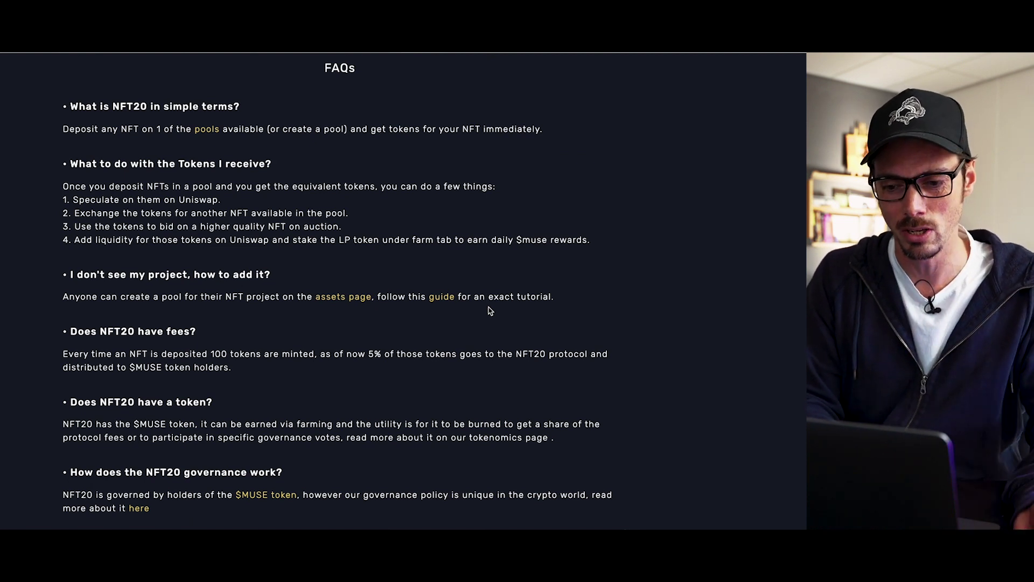
{"action": "scroll", "coordinate": [481, 343], "scroll_direction": "down", "scroll_amount": 4}
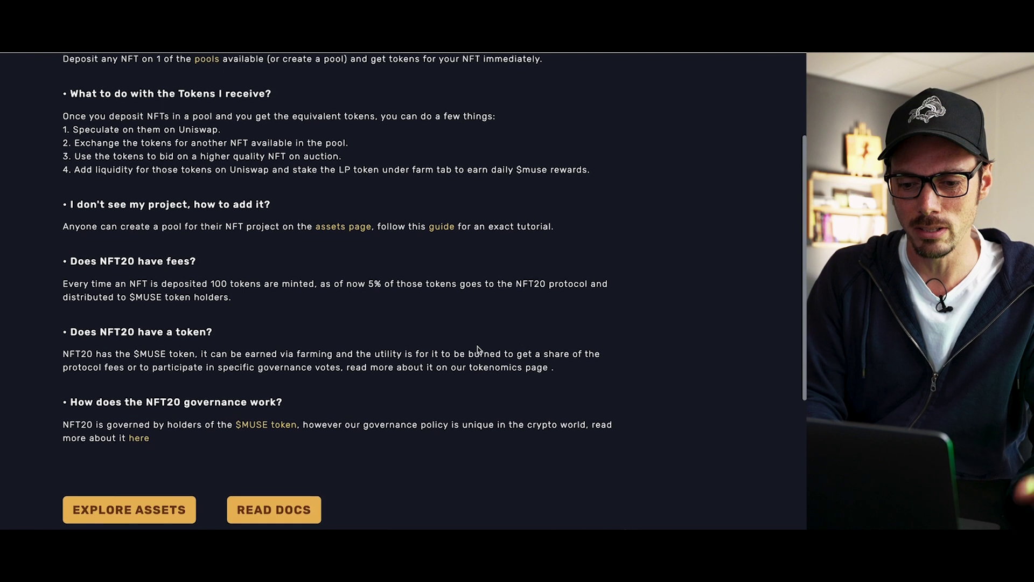
{"action": "scroll", "coordinate": [477, 350], "scroll_direction": "up", "scroll_amount": 7}
{"action": "scroll", "coordinate": [479, 350], "scroll_direction": "down", "scroll_amount": 1}
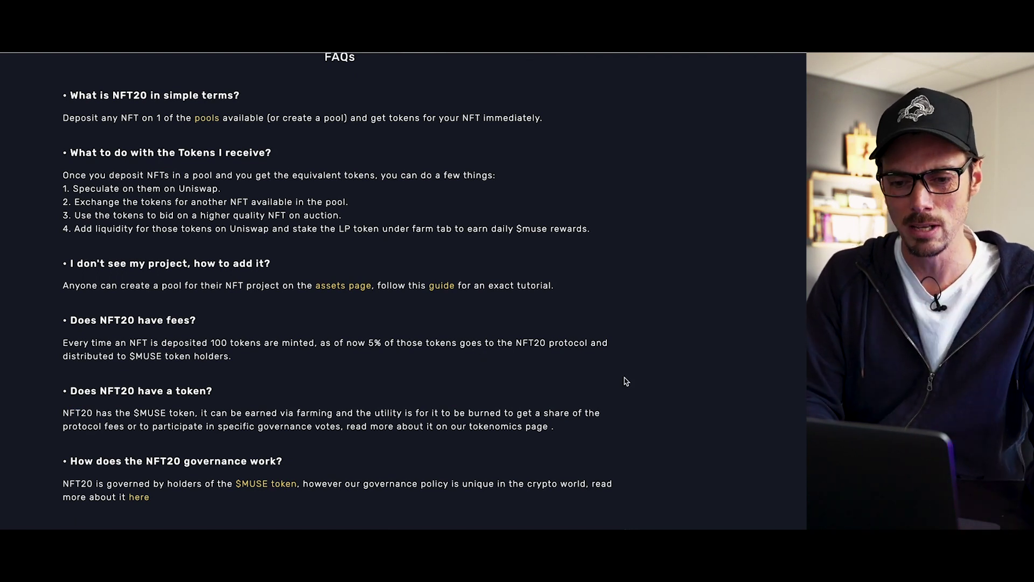
{"action": "scroll", "coordinate": [626, 381], "scroll_direction": "up", "scroll_amount": 3}
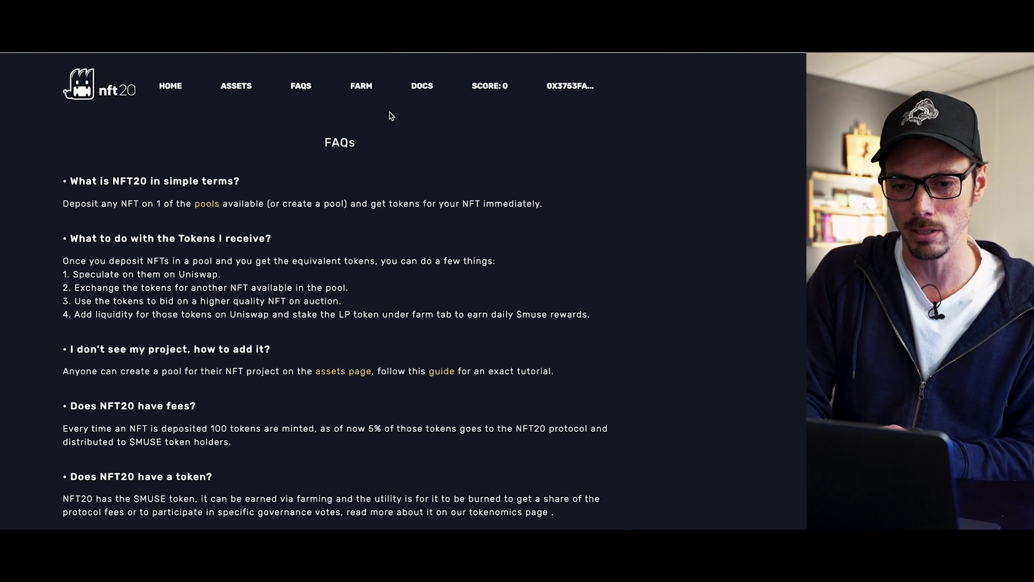
Return to the Meme Ltd pool's trading page via Home and Explore Assets
{"action": "left_click", "coordinate": [168, 87]}
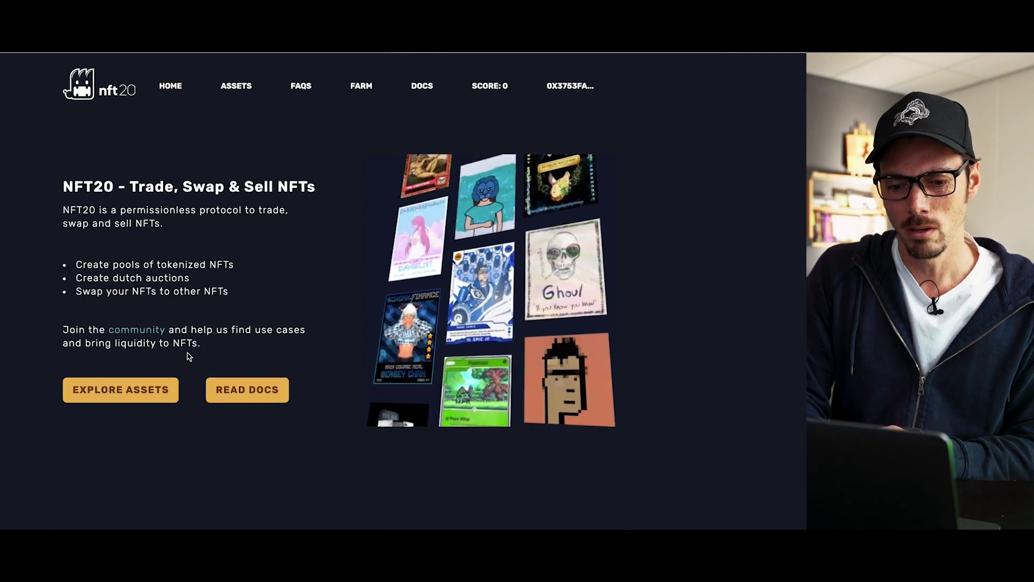
{"action": "left_click", "coordinate": [121, 390]}
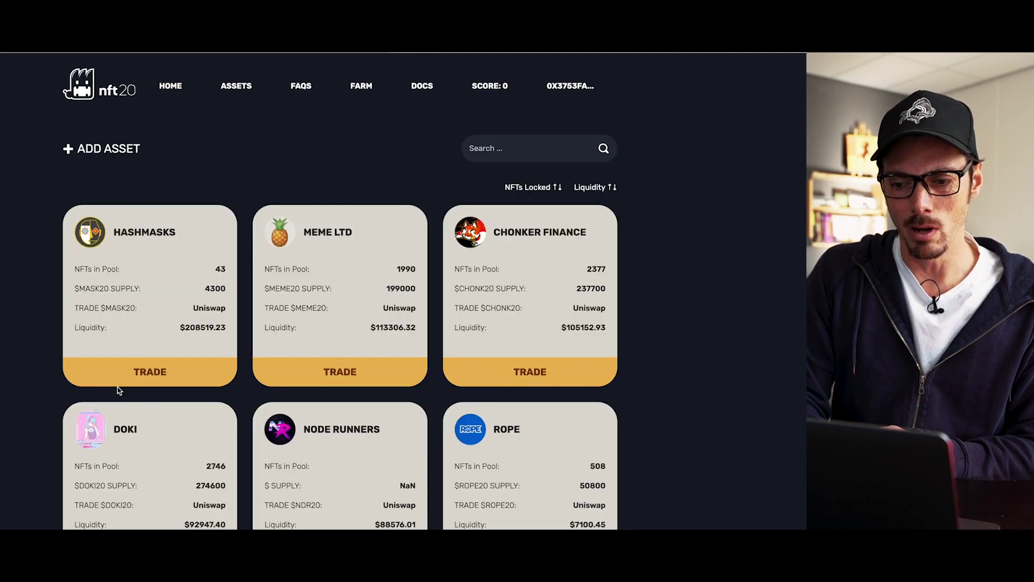
{"action": "left_click", "coordinate": [334, 373]}
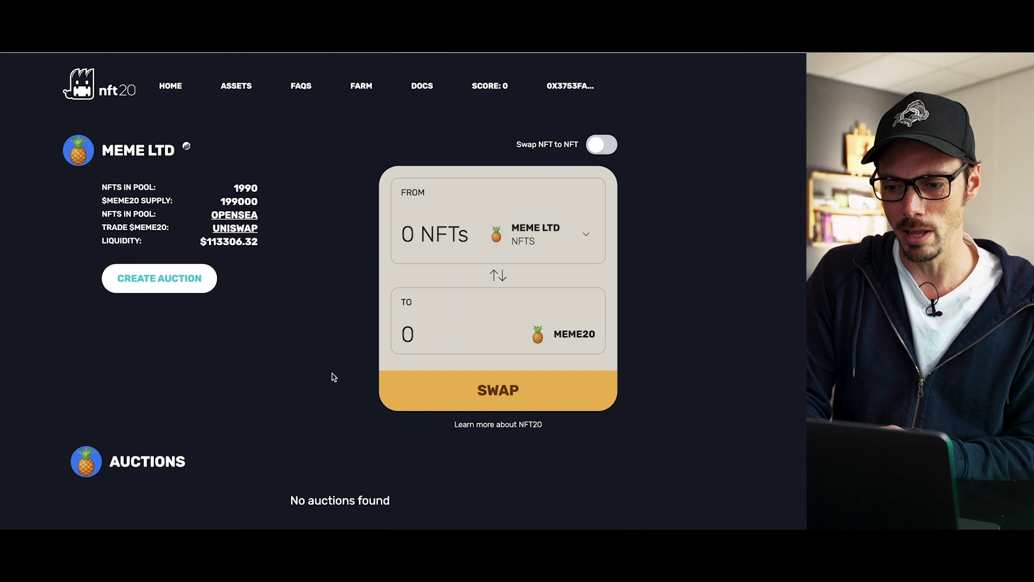
Pick NFT #1 with quantity 1 and submit the swap for 95 MEME20
{"action": "left_click", "coordinate": [566, 242]}
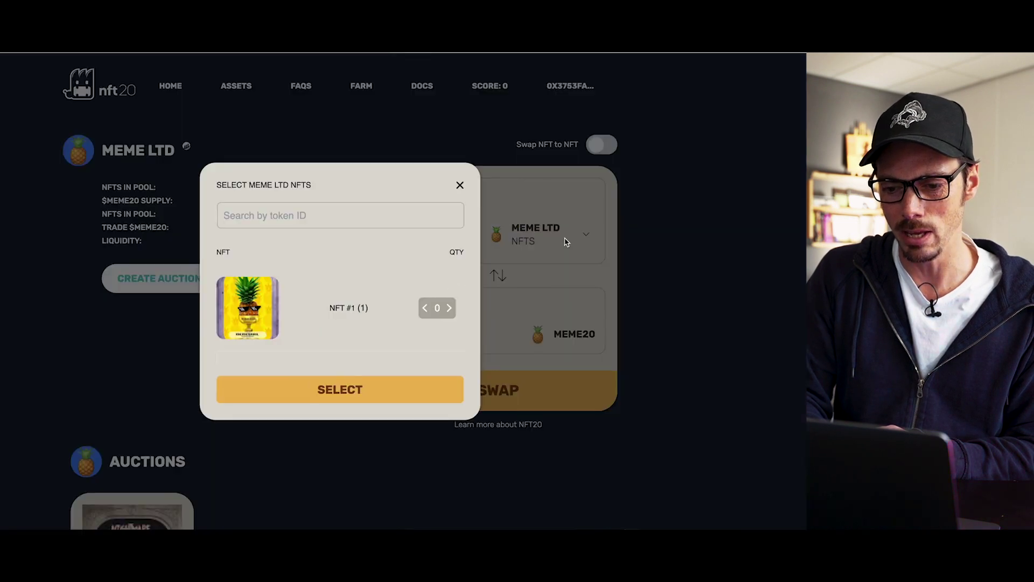
{"action": "left_click", "coordinate": [450, 308]}
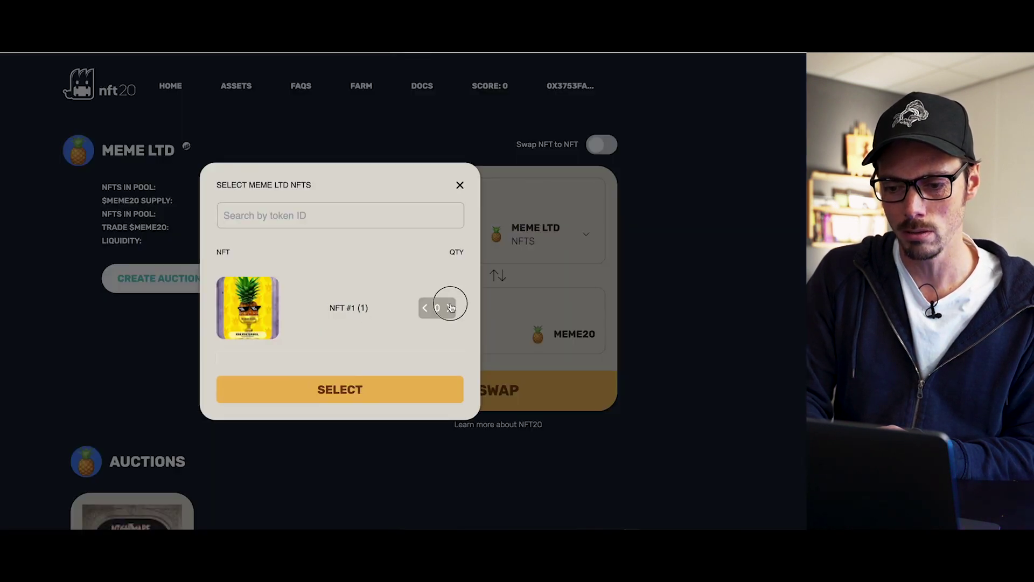
{"action": "left_click", "coordinate": [320, 405]}
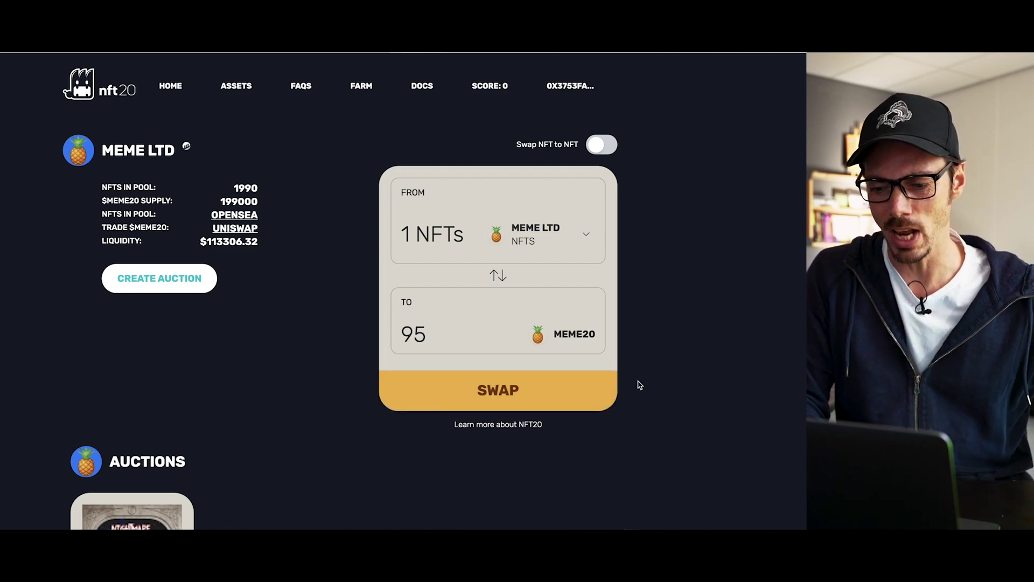
{"action": "left_click", "coordinate": [501, 395]}
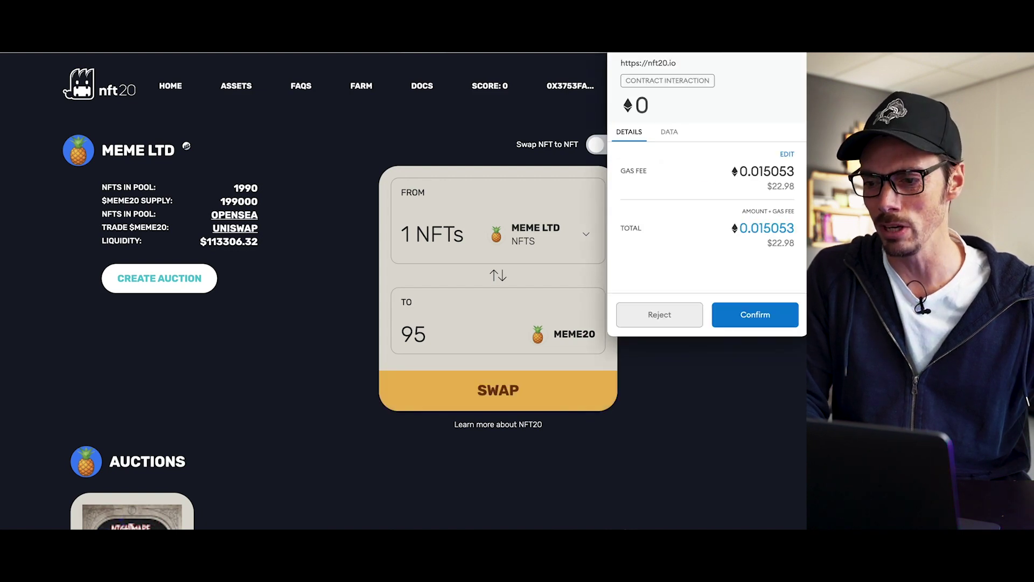
Bring the MetaMask request into view and confirm the swap transaction
{"action": "left_click_drag", "start_coordinate": [724, 0], "coordinate": [723, 66]}
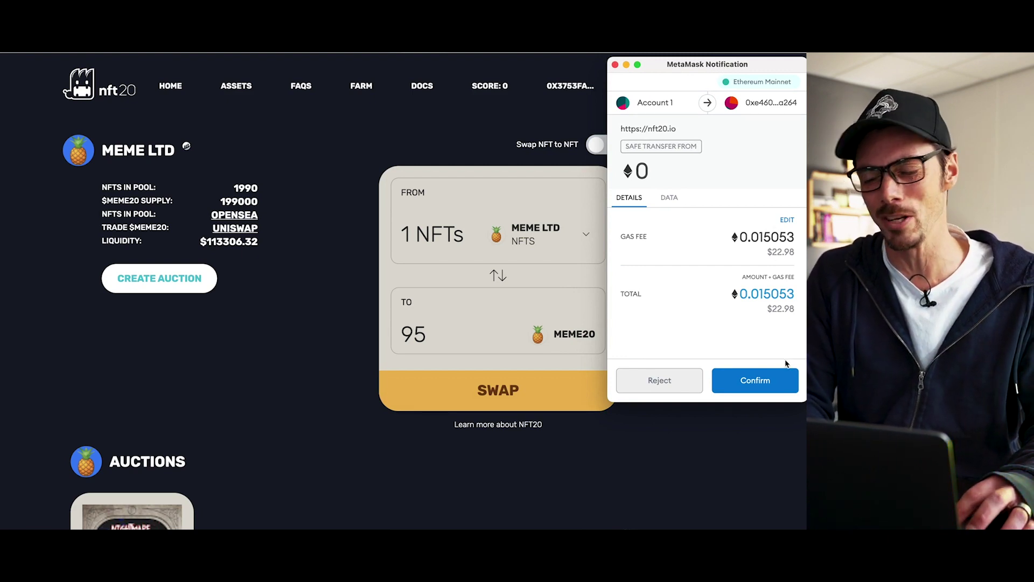
{"action": "left_click", "coordinate": [762, 381]}
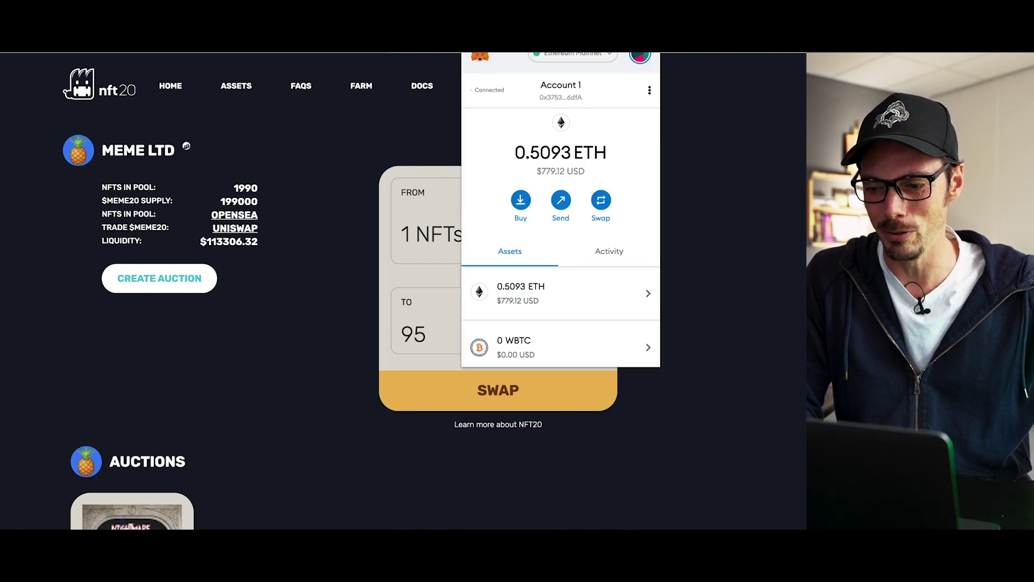
Check MetaMask activity, reopen Meme Ltd trading and flip the swap to MEME20-to-NFTs
{"action": "left_click", "coordinate": [610, 253]}
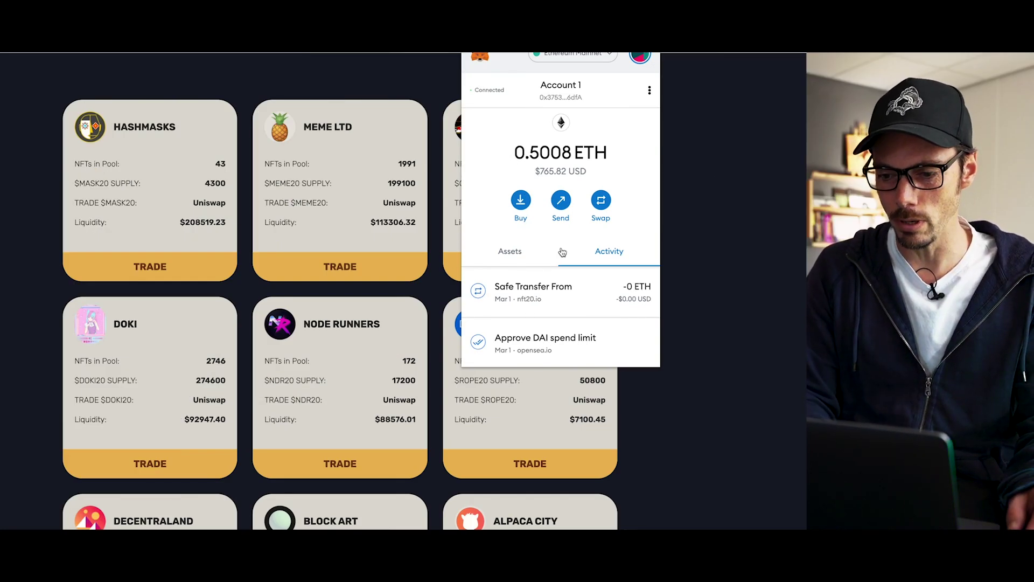
{"action": "left_click", "coordinate": [709, 248]}
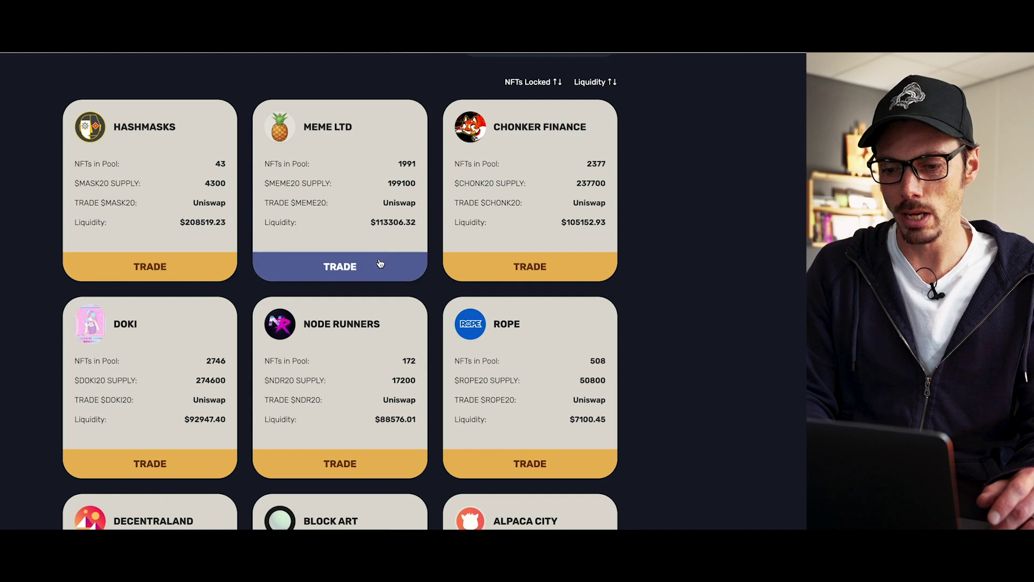
{"action": "left_click", "coordinate": [348, 268]}
{"action": "scroll", "coordinate": [348, 274], "scroll_direction": "down", "scroll_amount": 1}
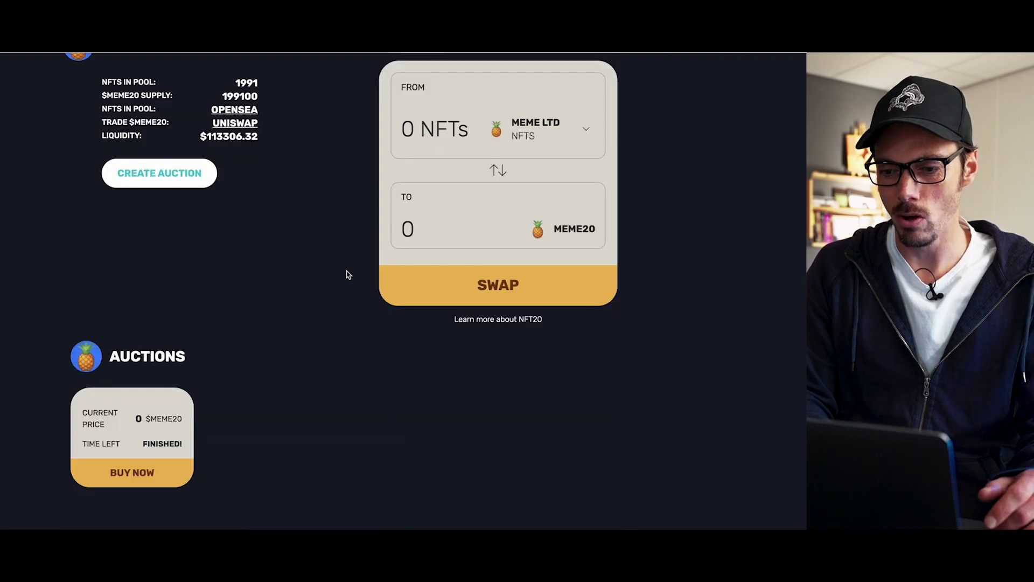
{"action": "left_click", "coordinate": [496, 170]}
{"action": "scroll", "coordinate": [630, 200], "scroll_direction": "up", "scroll_amount": 2}
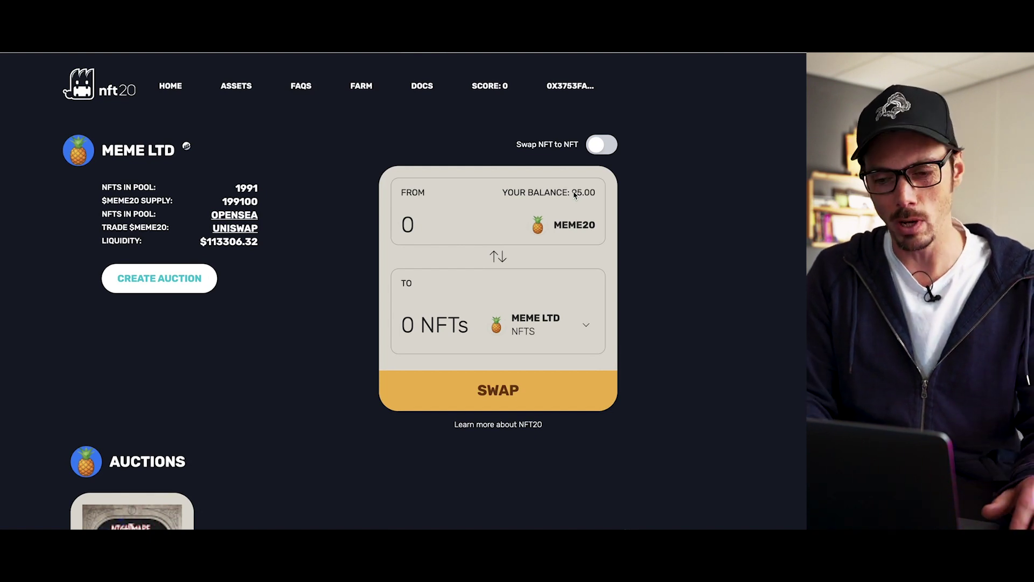
Open FARM and expand the MEME20/ETH LP pool showing 47 MUSE a day
{"action": "left_click", "coordinate": [362, 86]}
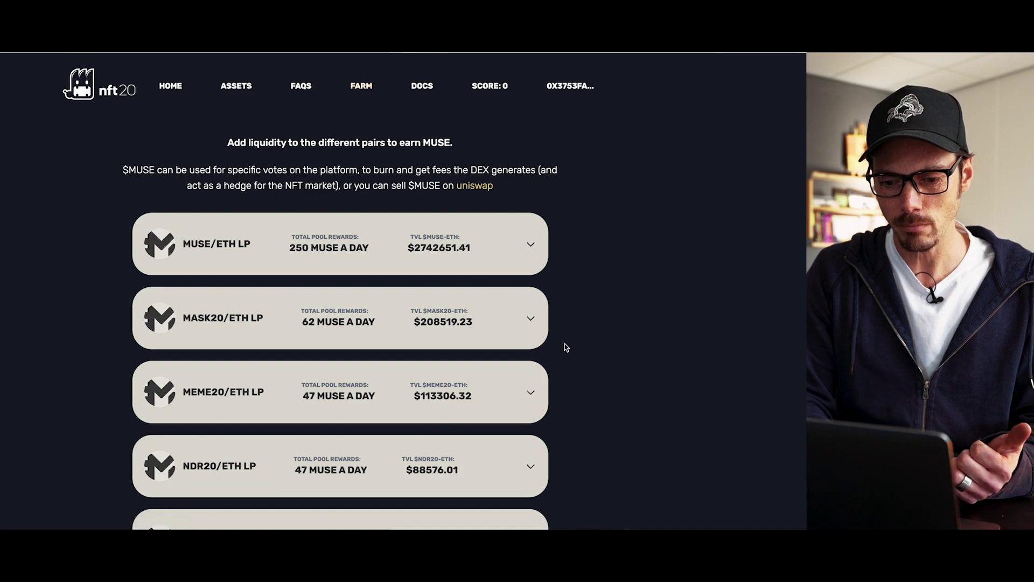
{"action": "scroll", "coordinate": [566, 347], "scroll_direction": "down", "scroll_amount": 3}
{"action": "left_click", "coordinate": [530, 261]}
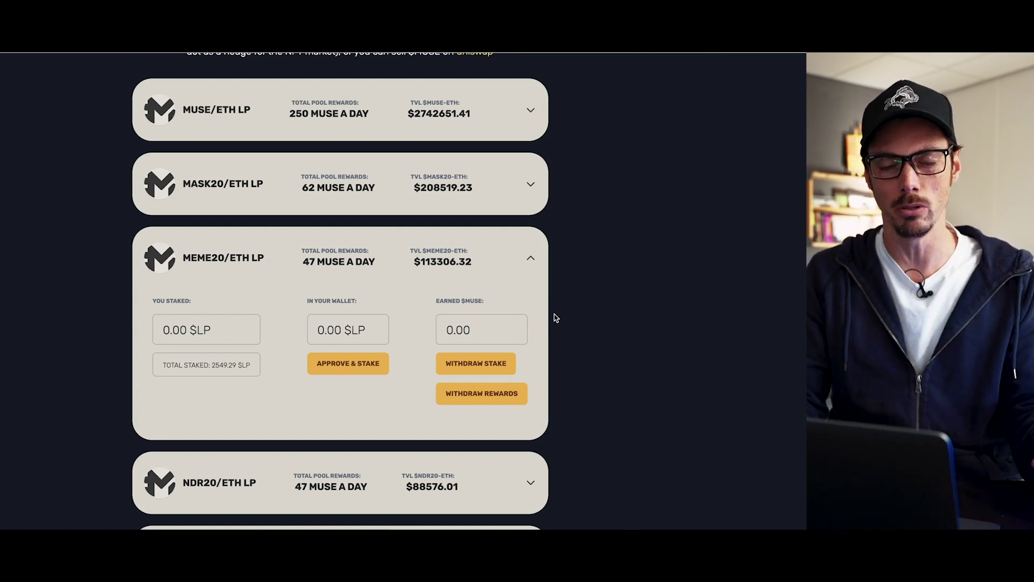
{"action": "scroll", "coordinate": [557, 318], "scroll_direction": "up", "scroll_amount": 3}
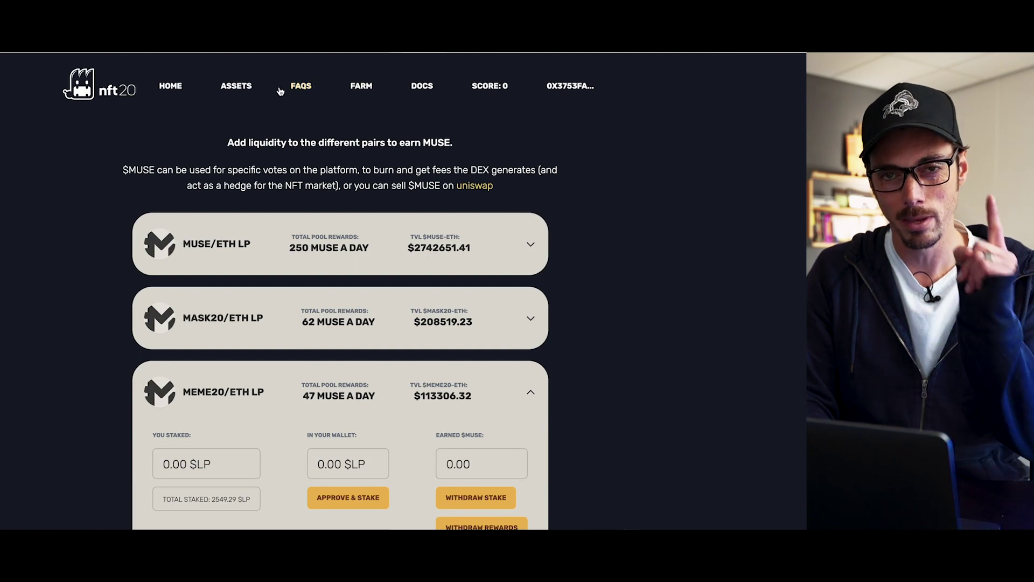
Go back to the pool list and reopen the Meme Ltd pool's MEME20-to-NFT swap page
{"action": "left_click", "coordinate": [249, 90]}
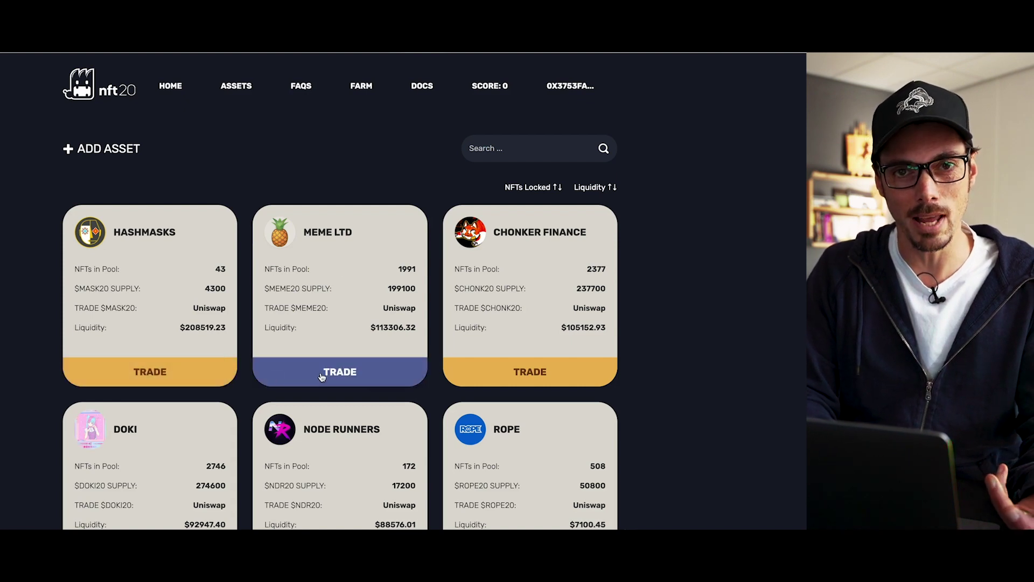
{"action": "left_click", "coordinate": [349, 377]}
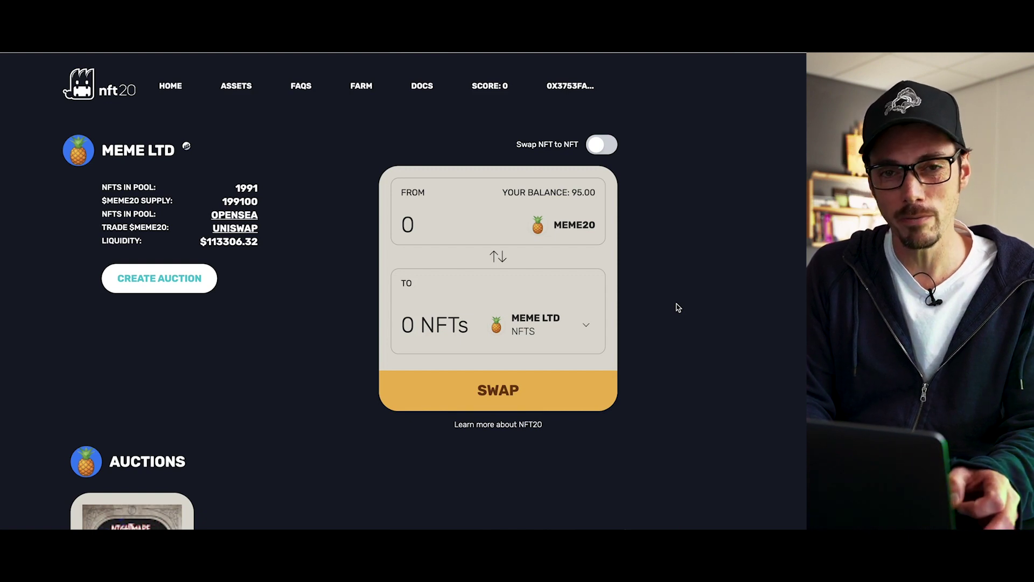
Pick NFT #4 with quantity 1 from the Meme Ltd selector, making the swap 100 MEME20
{"action": "left_click", "coordinate": [584, 329]}
{"action": "scroll", "coordinate": [348, 313], "scroll_direction": "down", "scroll_amount": 10}
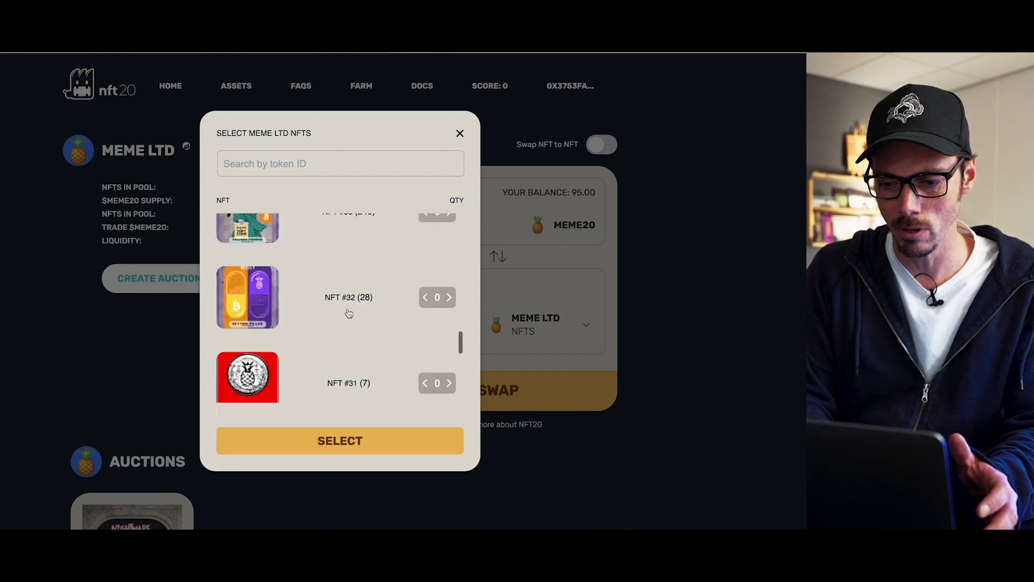
{"action": "scroll", "coordinate": [349, 313], "scroll_direction": "down", "scroll_amount": 2}
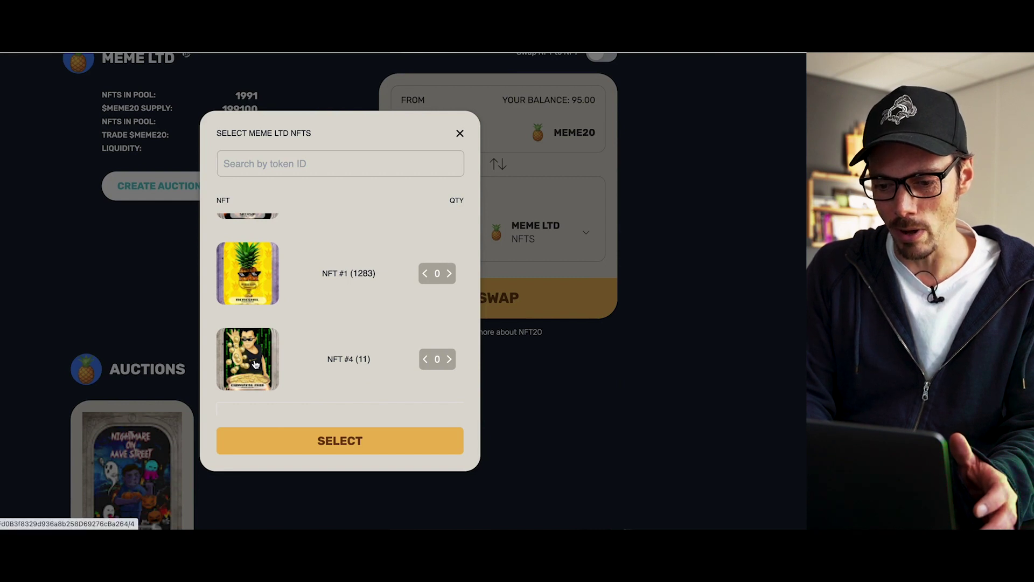
{"action": "scroll", "coordinate": [257, 365], "scroll_direction": "up", "scroll_amount": 3}
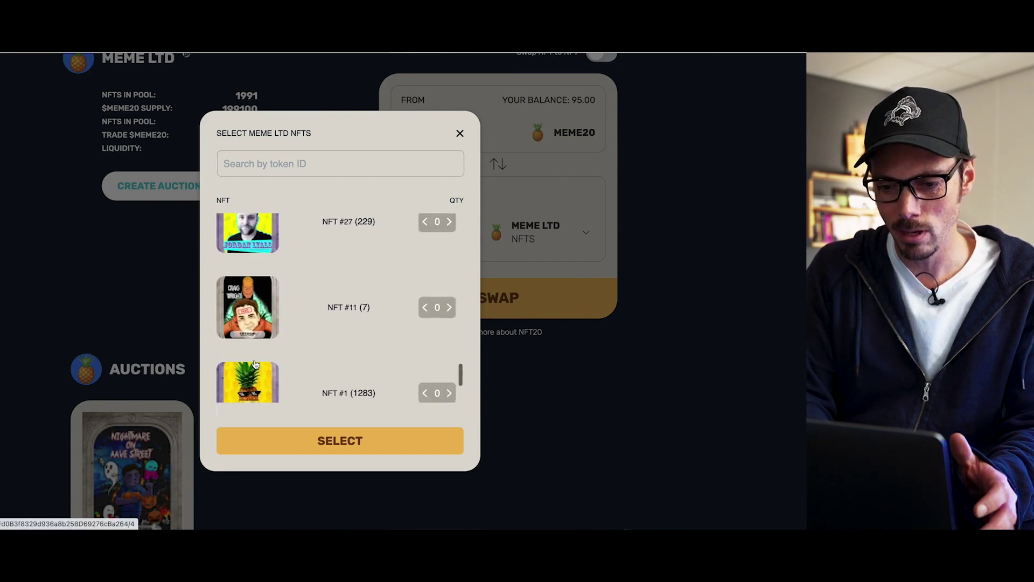
{"action": "scroll", "coordinate": [264, 363], "scroll_direction": "down", "scroll_amount": 3}
{"action": "left_click", "coordinate": [266, 363]}
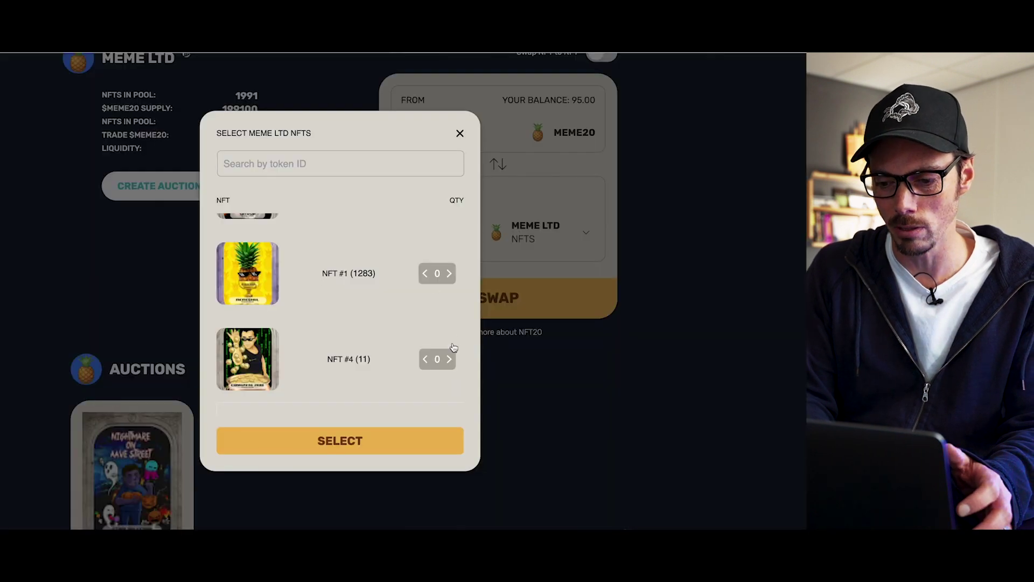
{"action": "left_click", "coordinate": [449, 359]}
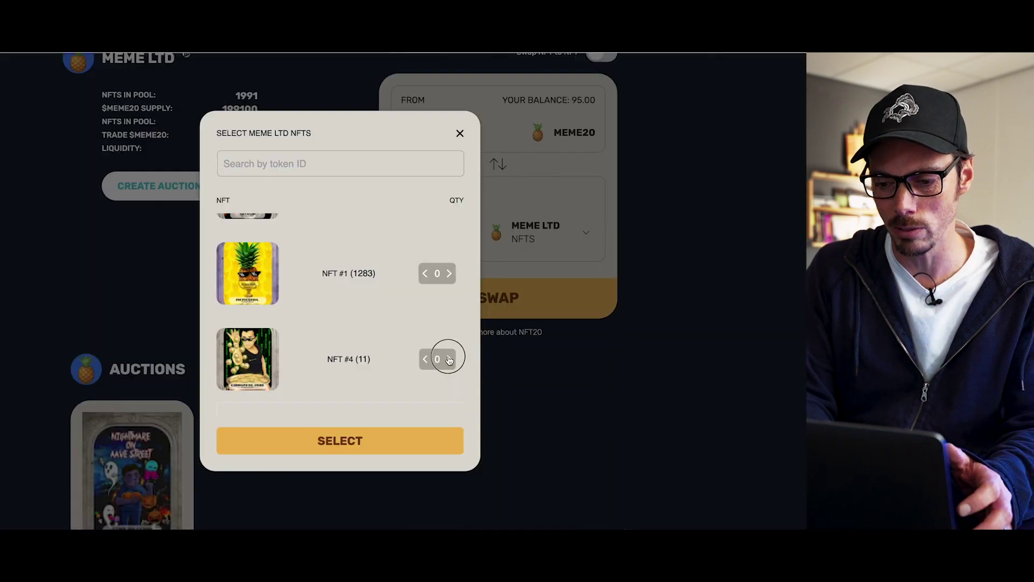
{"action": "left_click", "coordinate": [335, 444]}
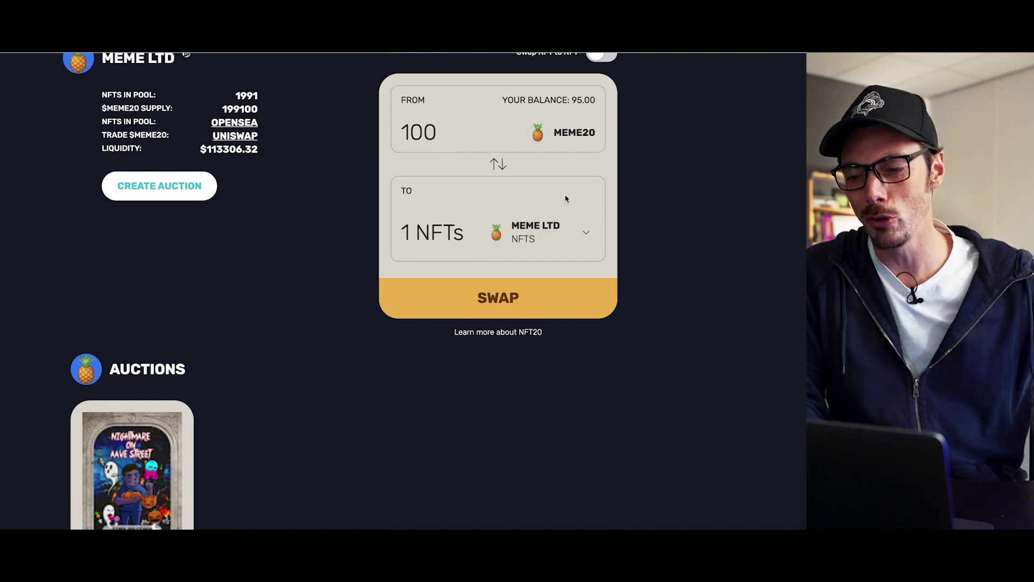
{"action": "scroll", "coordinate": [663, 236], "scroll_direction": "up", "scroll_amount": 2}
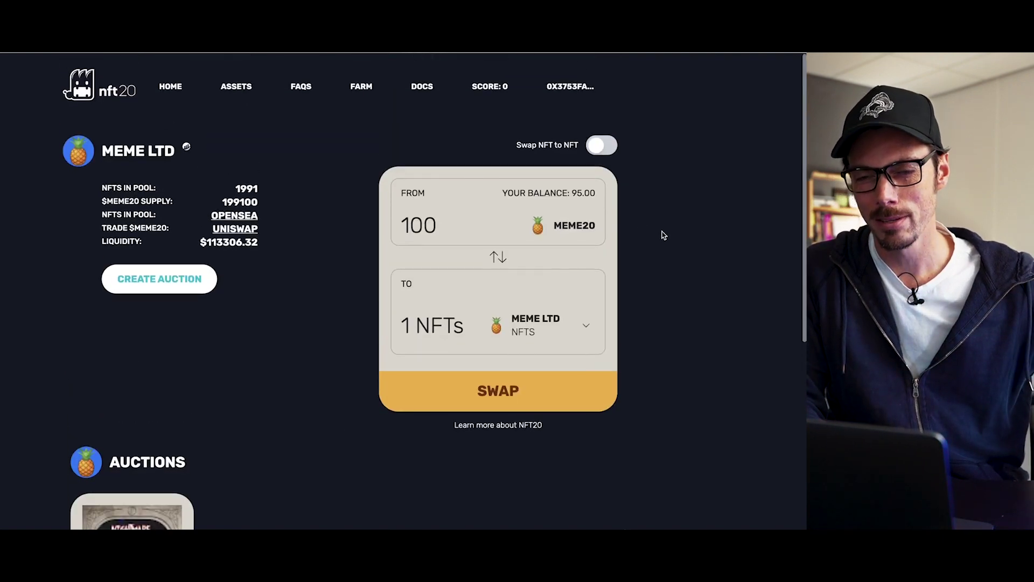